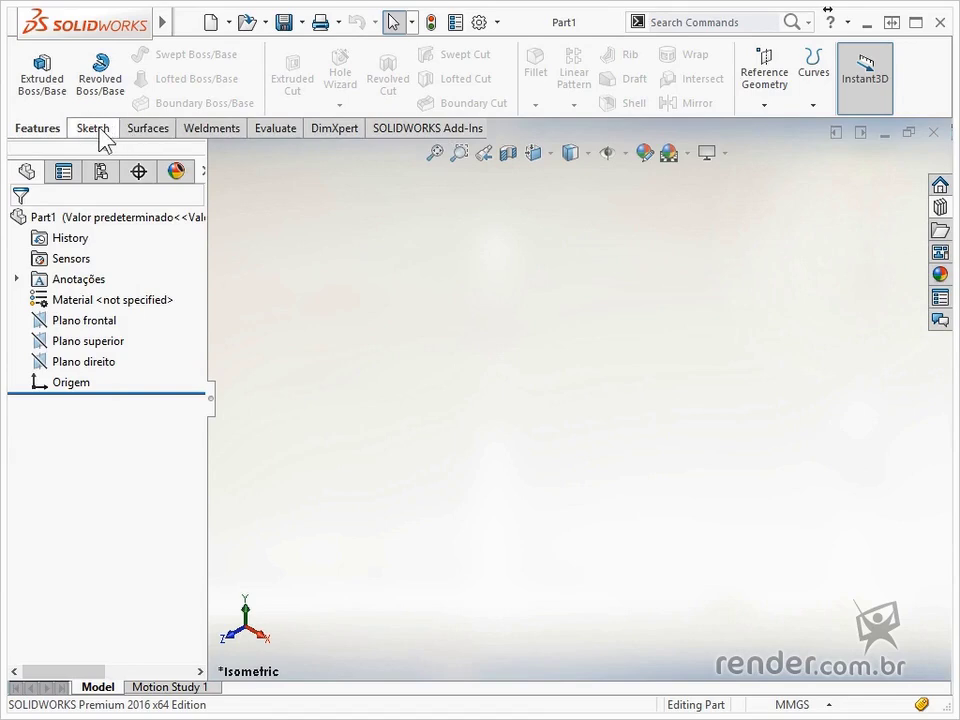
# Add the Sheet Metal command set to the CommandManager and display its tools
pyautogui.rightClick(270, 141)
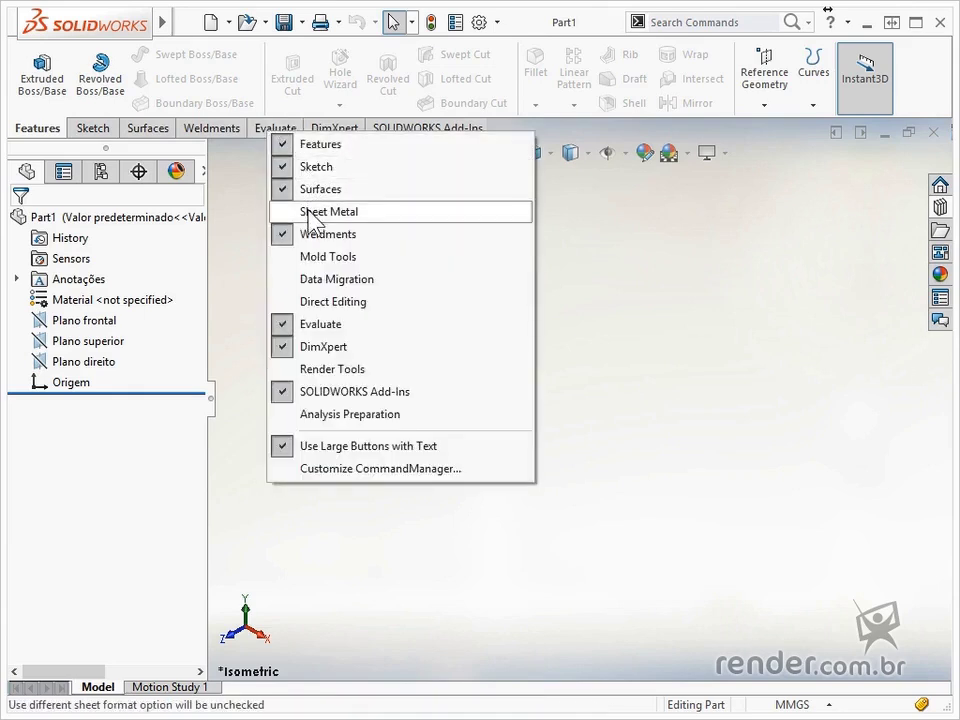
pyautogui.click(394, 217)
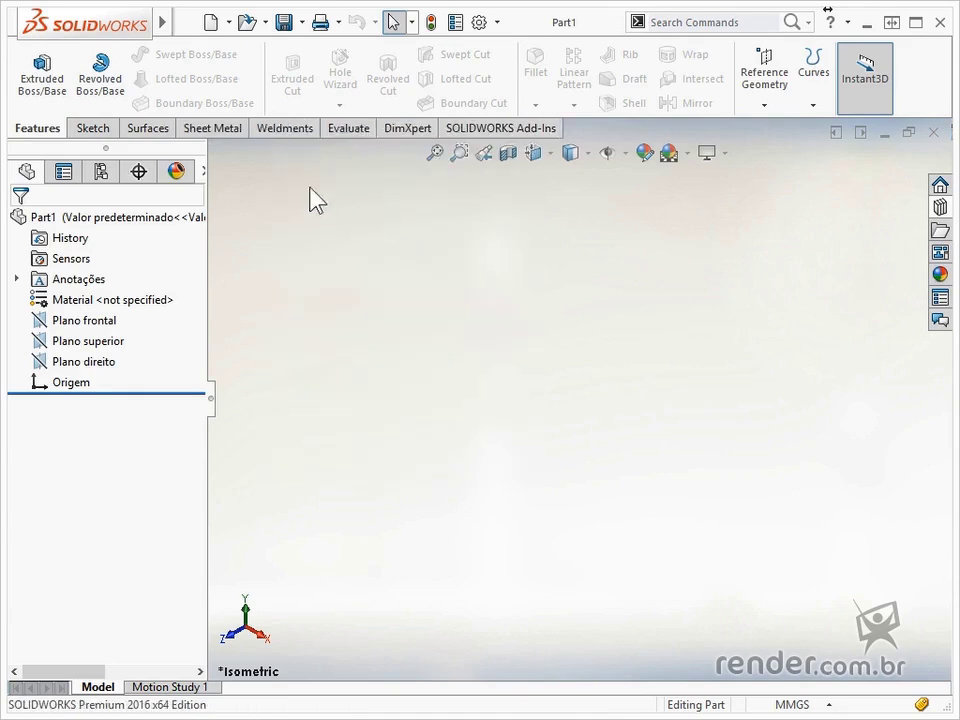
pyautogui.click(214, 128)
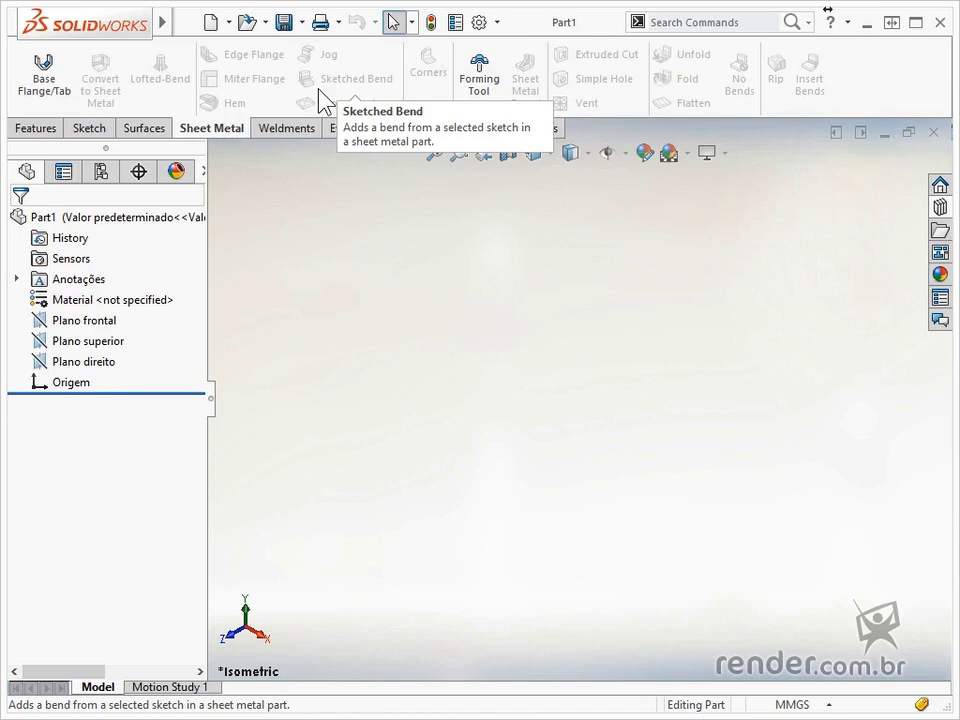
# Customize the Sheet Metal toolbar by adding the Swept Flange command after Lofted-Bend
pyautogui.click(498, 28)
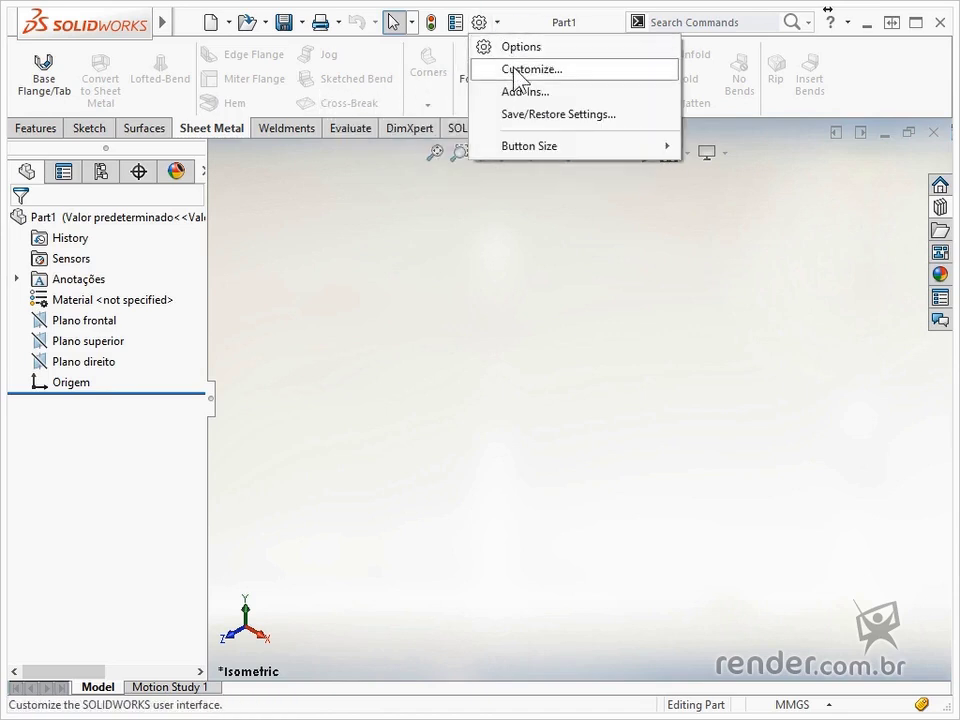
pyautogui.click(592, 78)
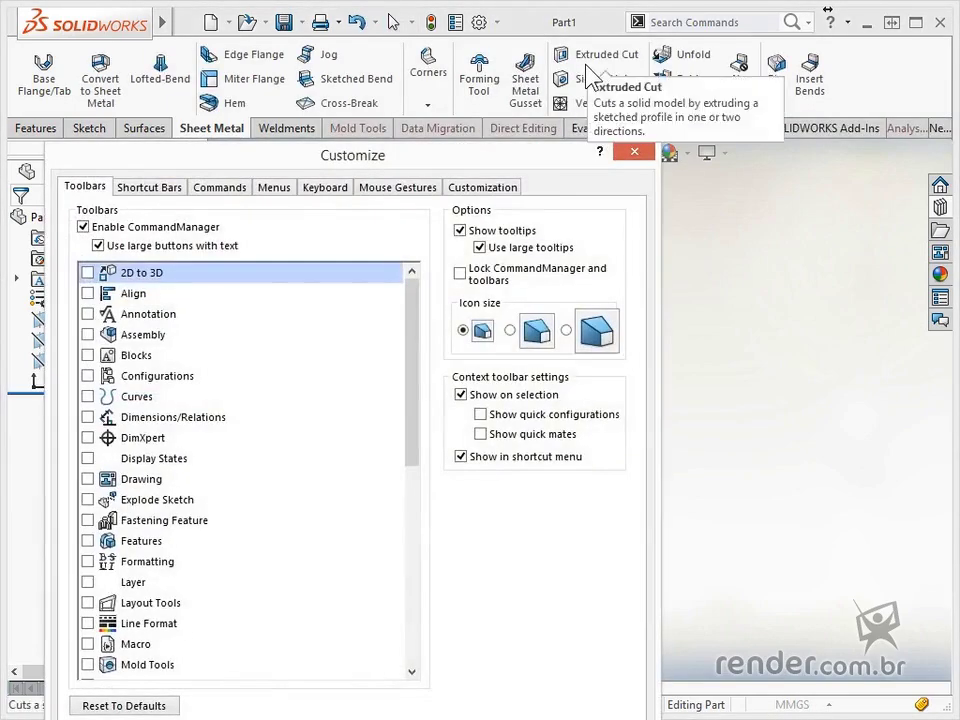
pyautogui.moveTo(493, 159); pyautogui.dragTo(632, 36)
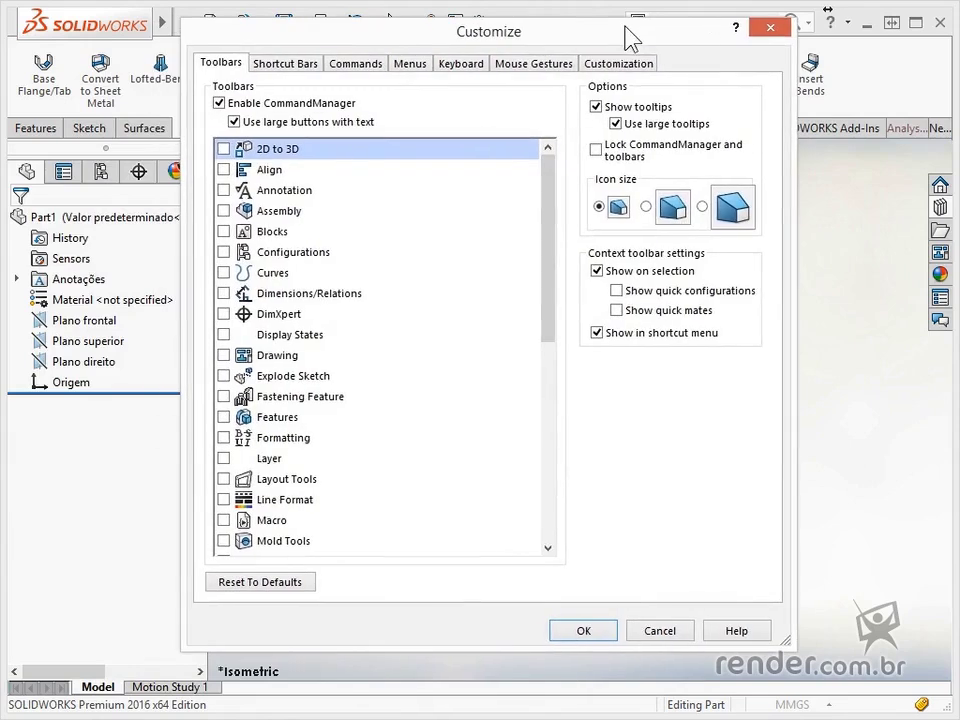
pyautogui.click(366, 64)
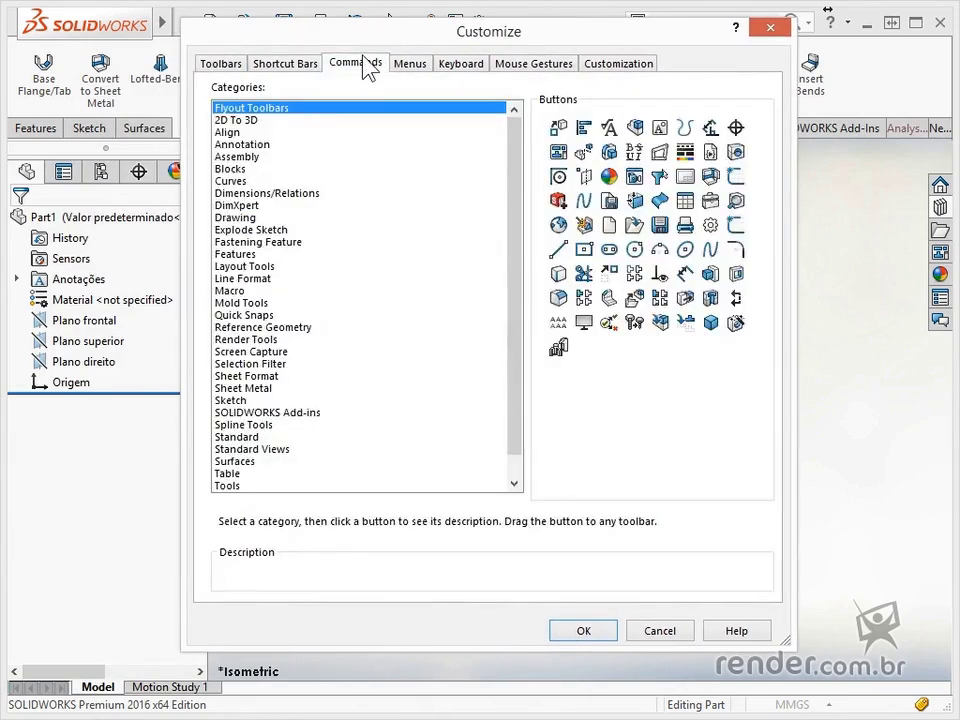
pyautogui.click(252, 389)
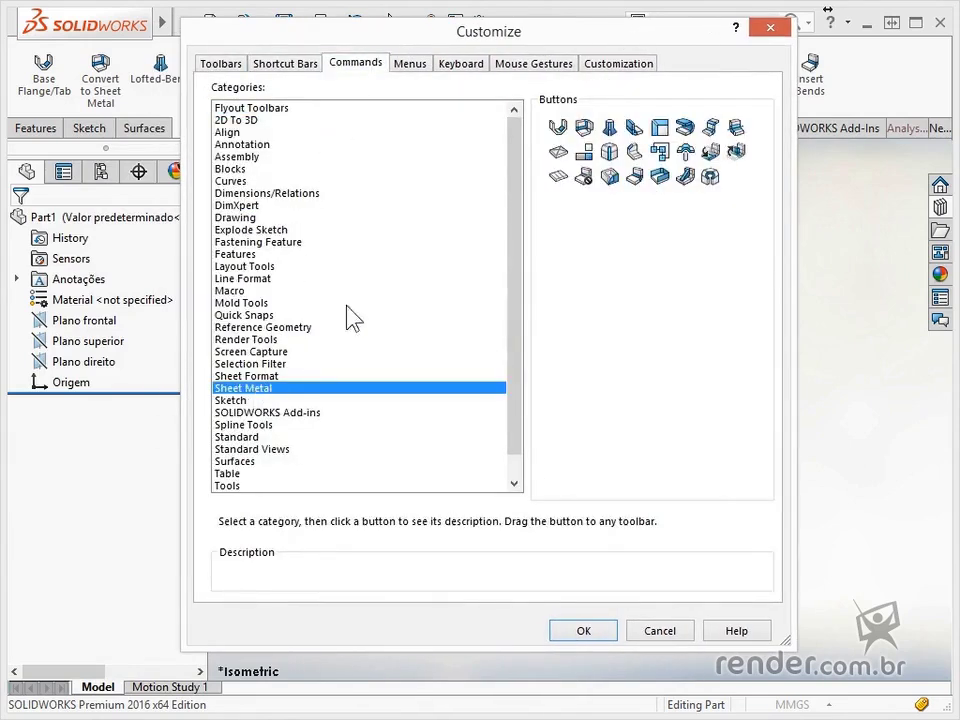
pyautogui.moveTo(536, 36); pyautogui.dragTo(609, 62)
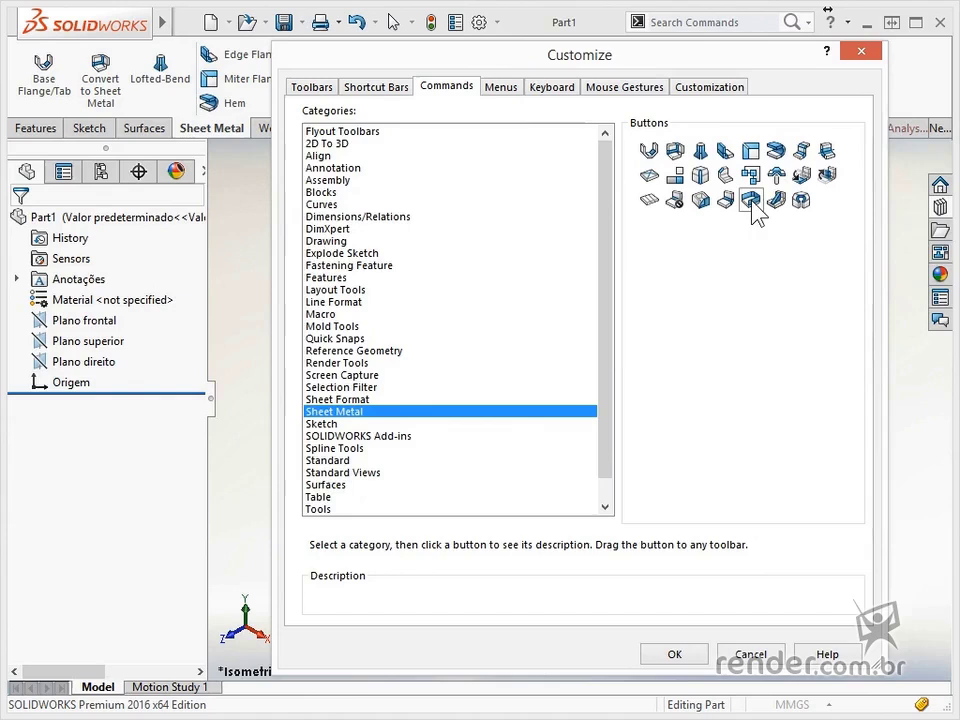
pyautogui.moveTo(752, 200); pyautogui.dragTo(189, 88)
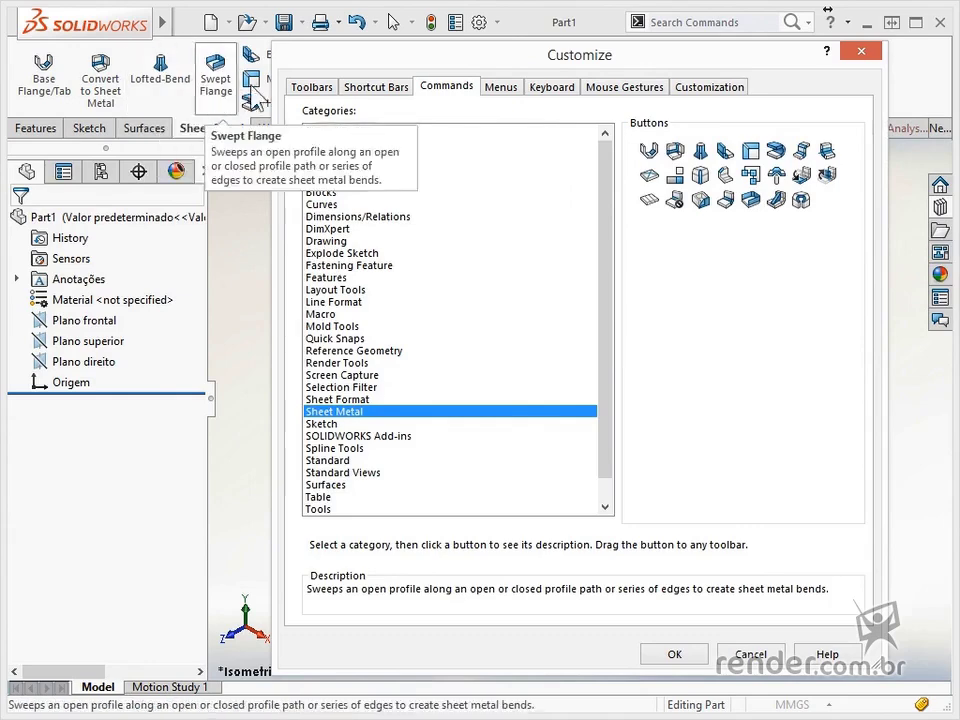
# Add the Mirror command from the Features category after Sheet Metal Gusset on the Sheet Metal toolbar and accept the customization
pyautogui.click(340, 281)
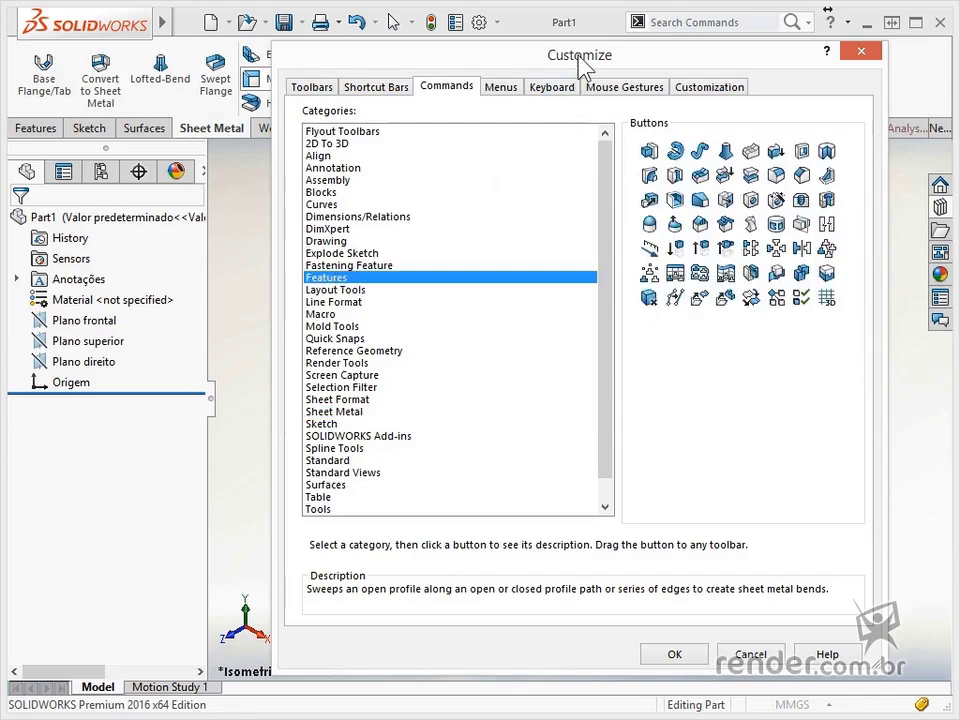
pyautogui.moveTo(578, 55); pyautogui.dragTo(494, 157)
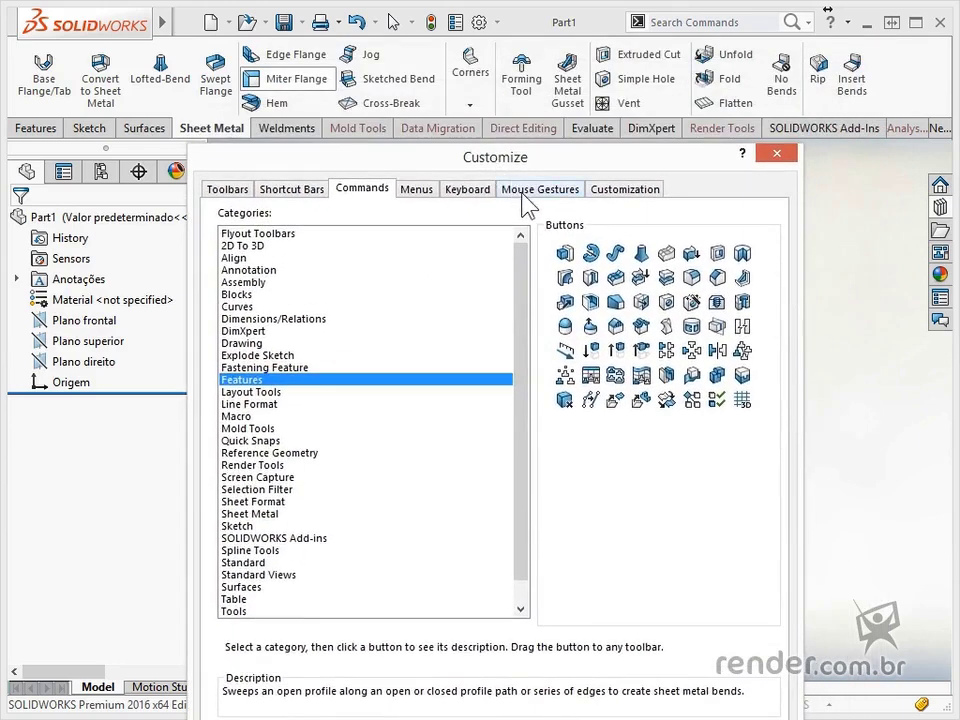
pyautogui.click(717, 351)
pyautogui.moveTo(717, 351); pyautogui.dragTo(586, 100)
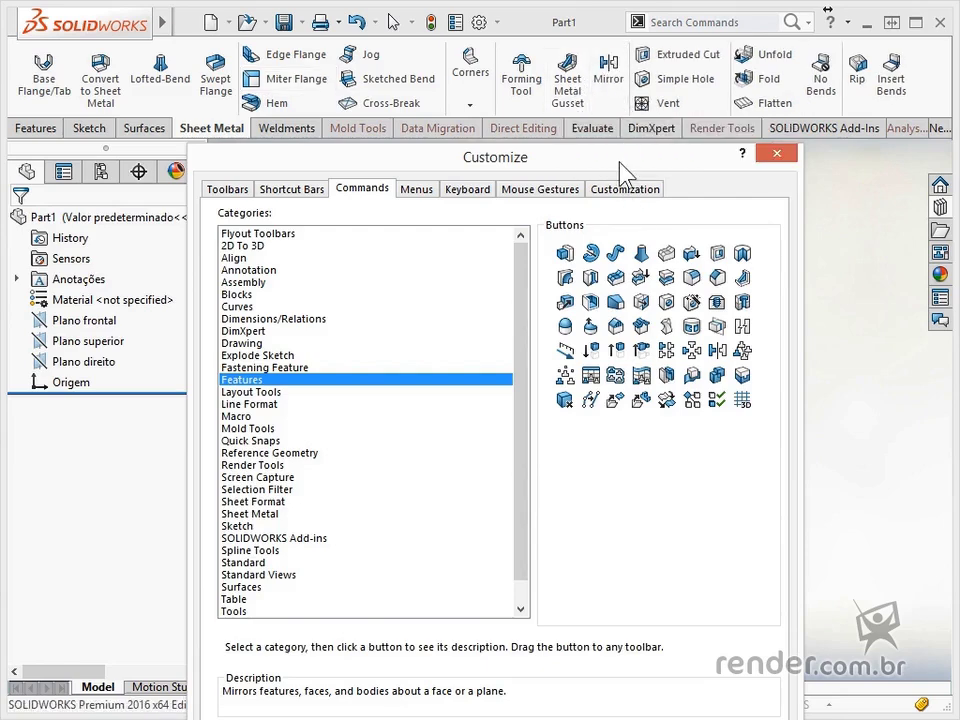
pyautogui.moveTo(620, 162); pyautogui.dragTo(635, 72)
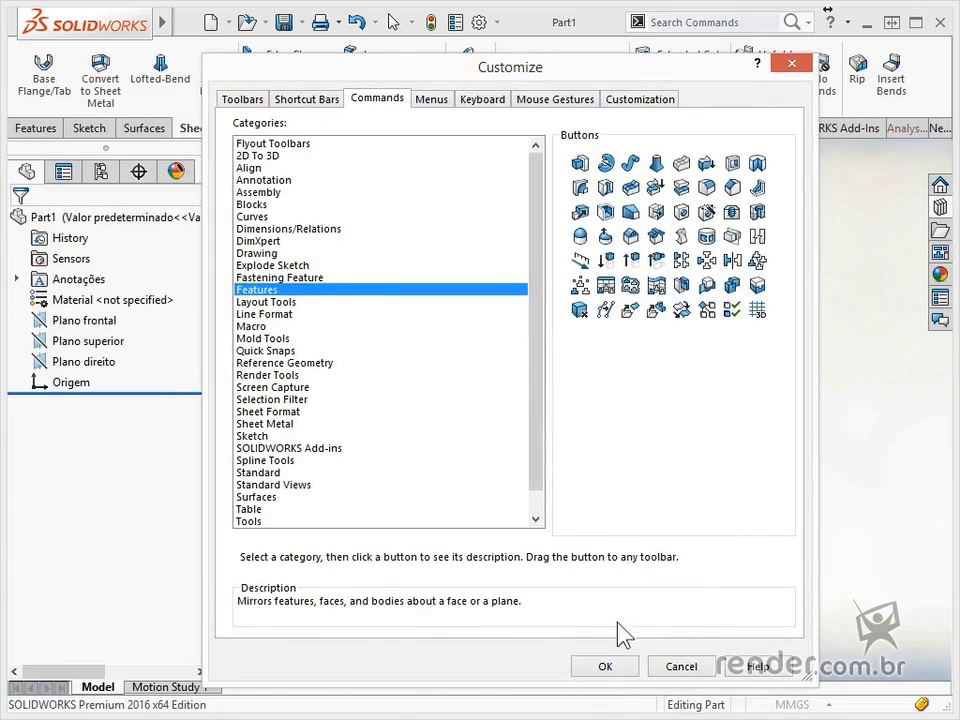
pyautogui.click(607, 668)
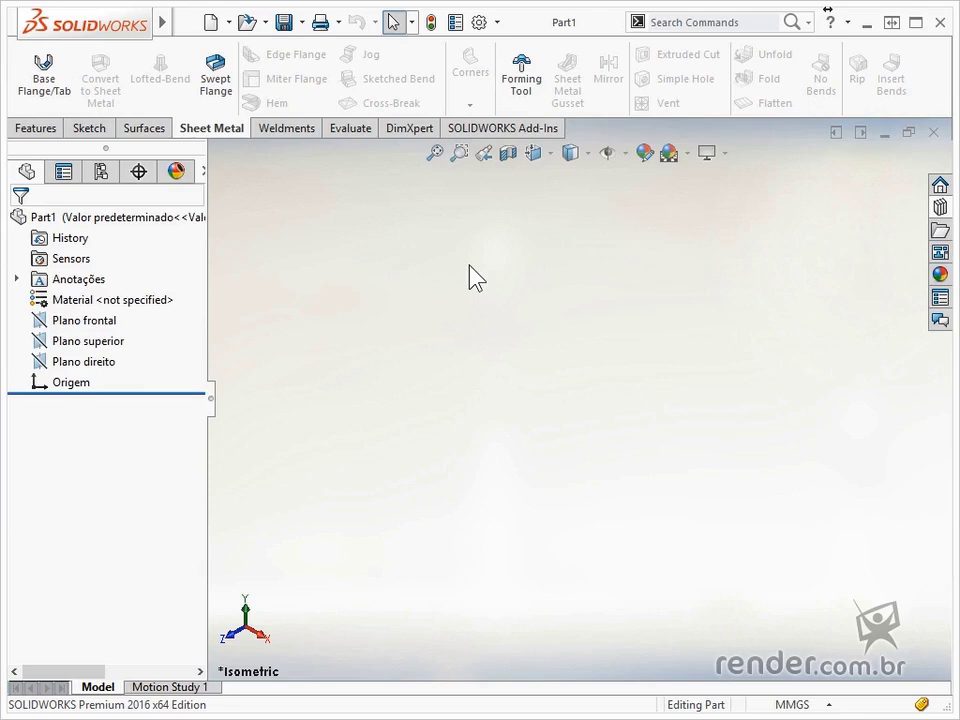
# Start a Base Flange on Plano frontal and sketch an open U profile from the origin, about 39 mm high and 114 mm wide
pyautogui.click(65, 65)
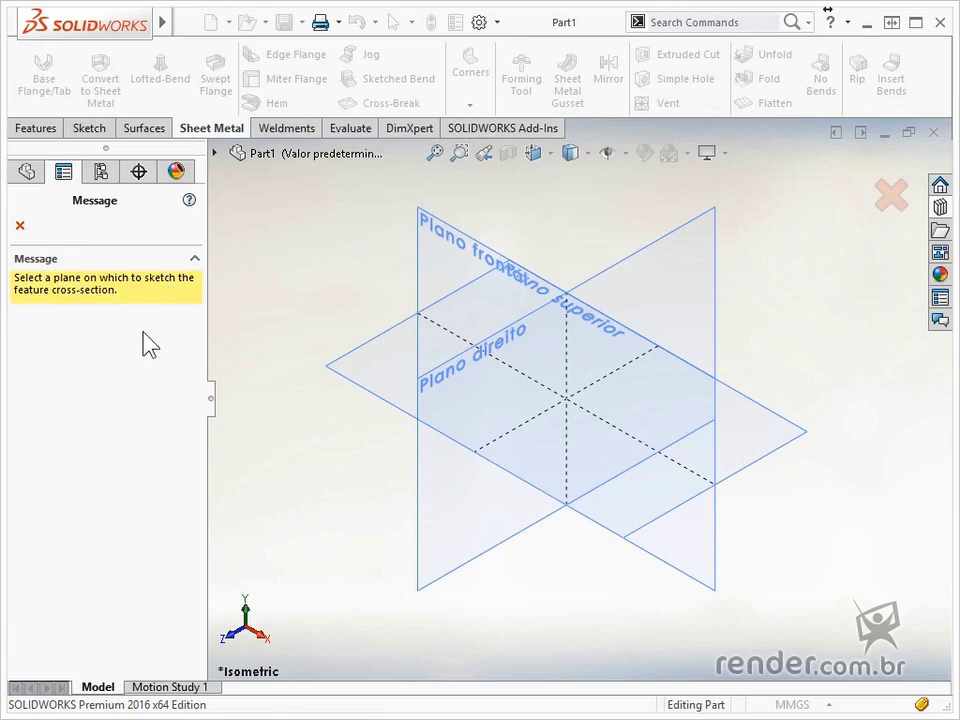
pyautogui.click(433, 242)
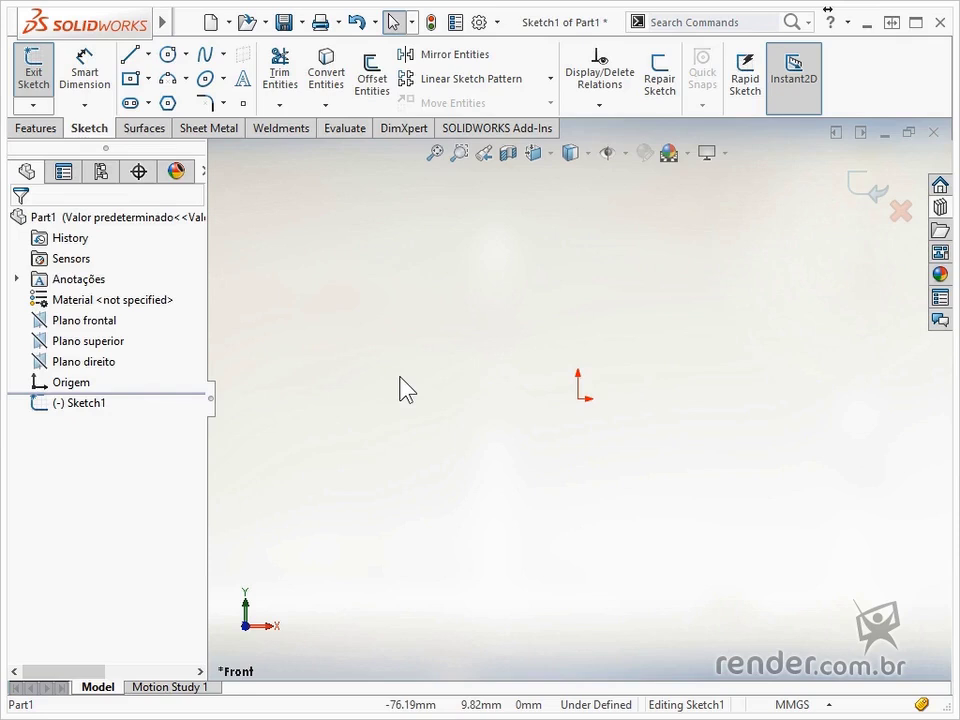
pyautogui.click(130, 58)
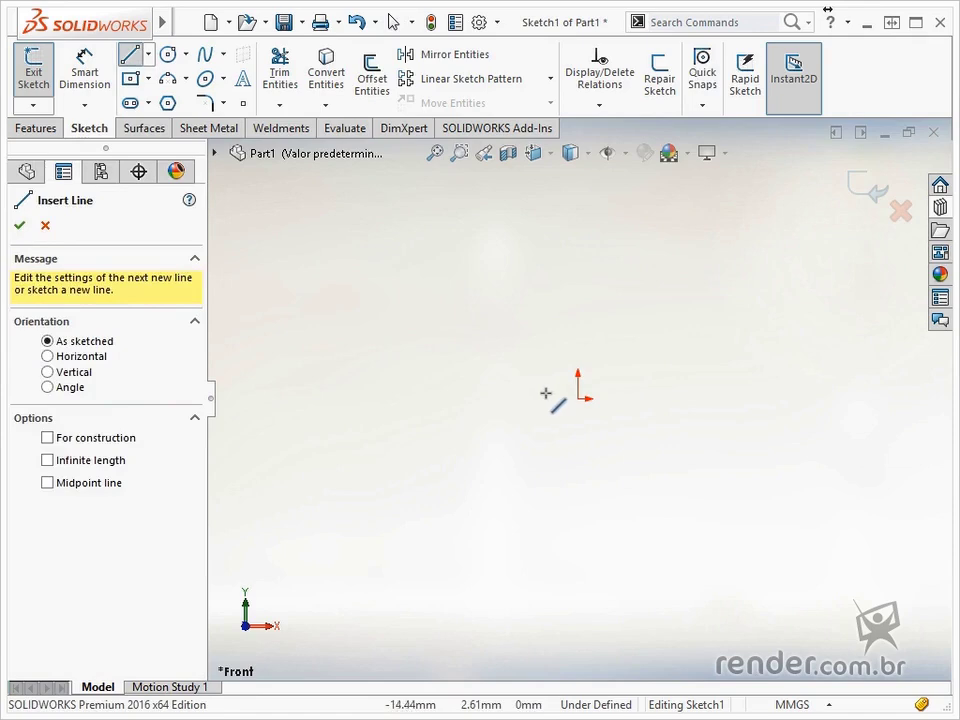
pyautogui.click(578, 400)
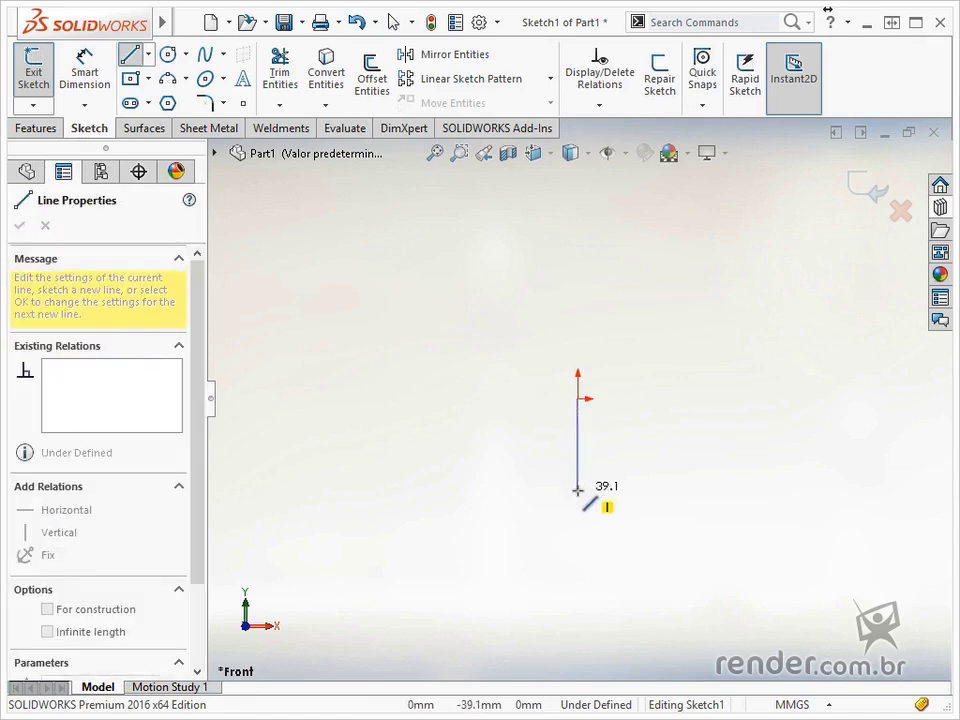
pyautogui.click(577, 490)
pyautogui.click(844, 490)
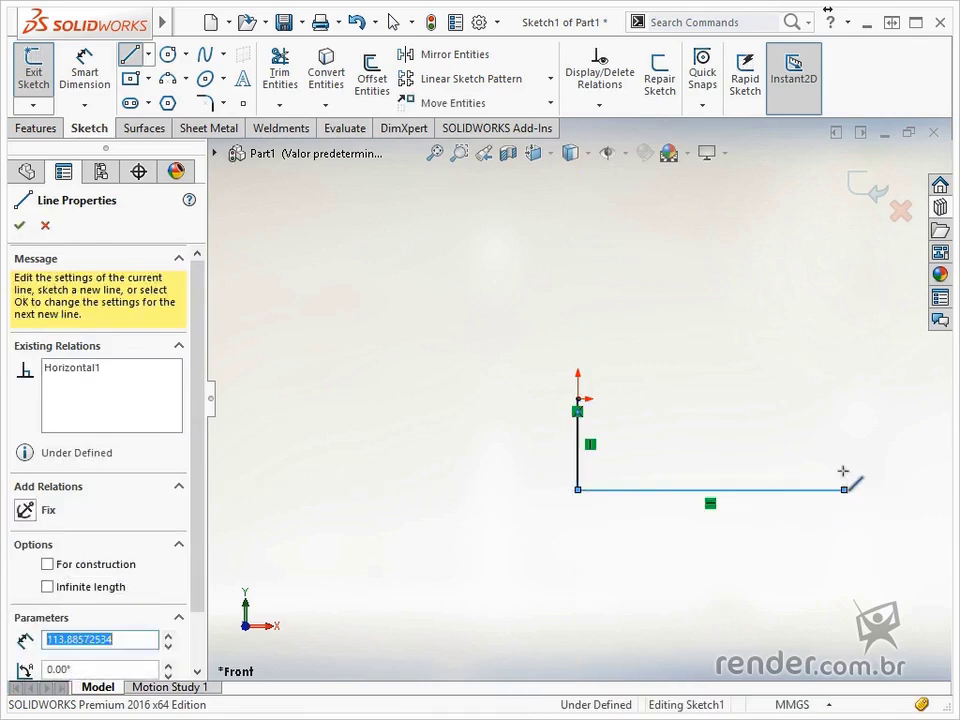
pyautogui.click(844, 399)
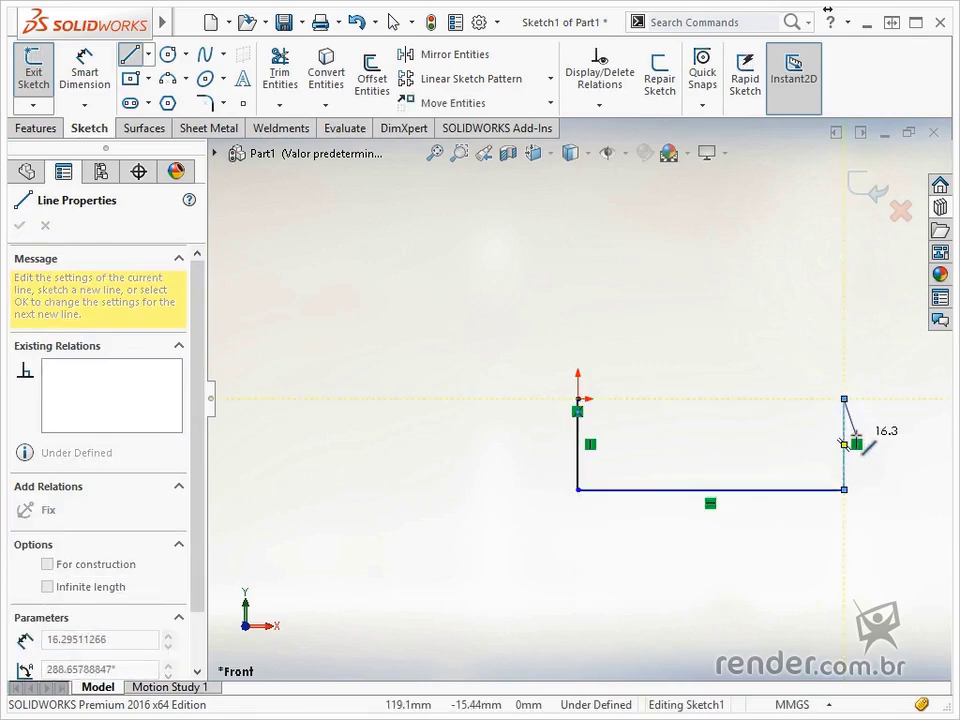
pyautogui.press('Escape')
# Sketch a separate center rectangle beside the open U profile, at roughly the same height
pyautogui.scroll(-3, 860, 450)
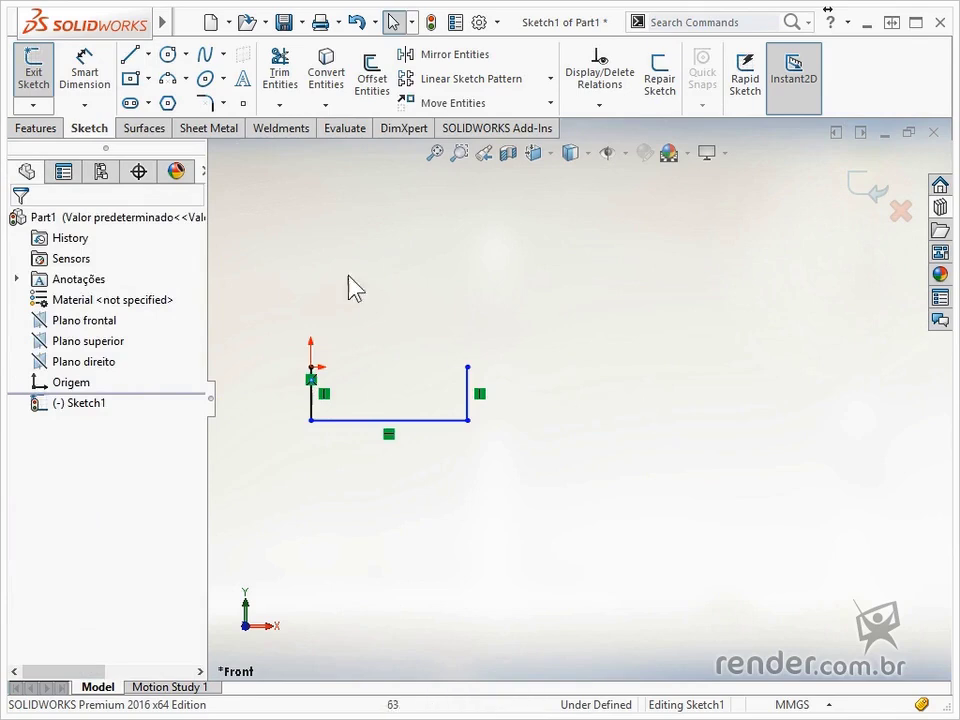
pyautogui.click(130, 78)
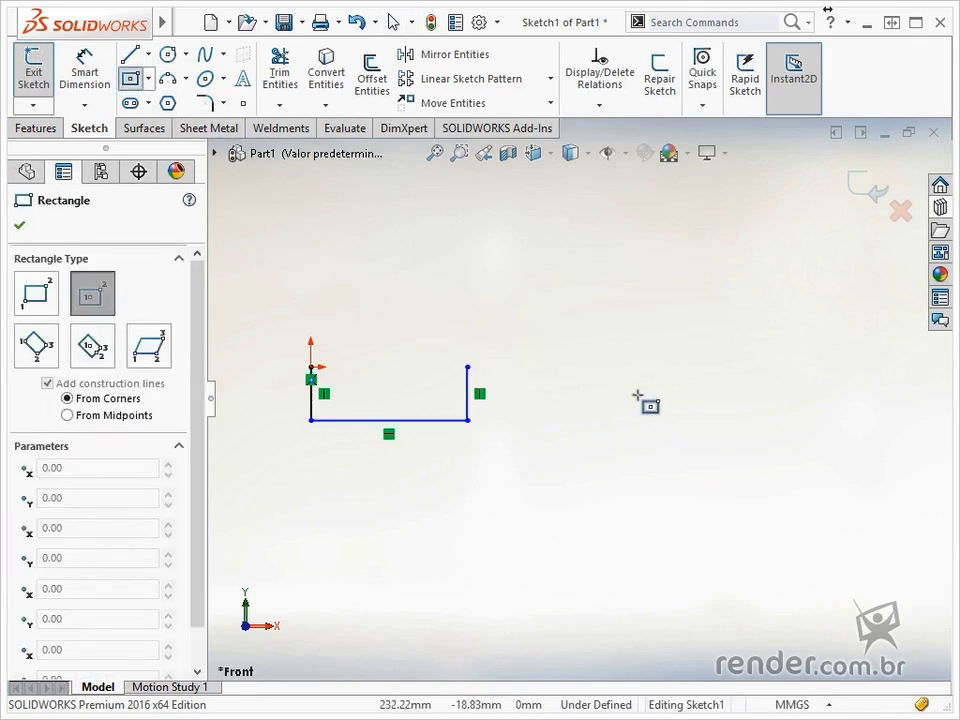
pyautogui.click(637, 394)
pyautogui.click(551, 366)
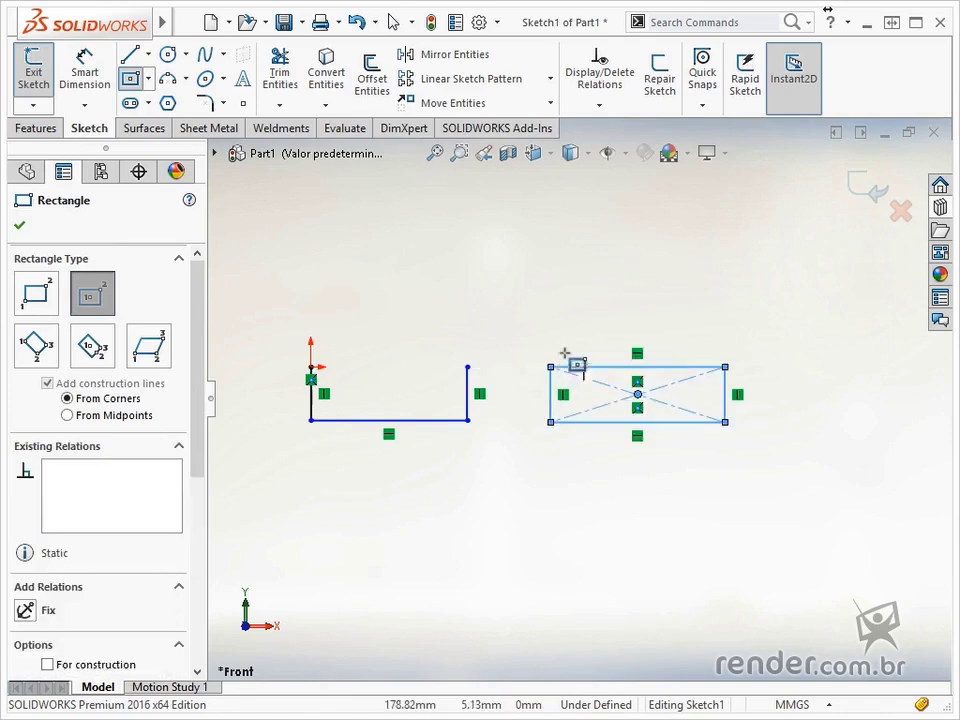
pyautogui.press('Escape')
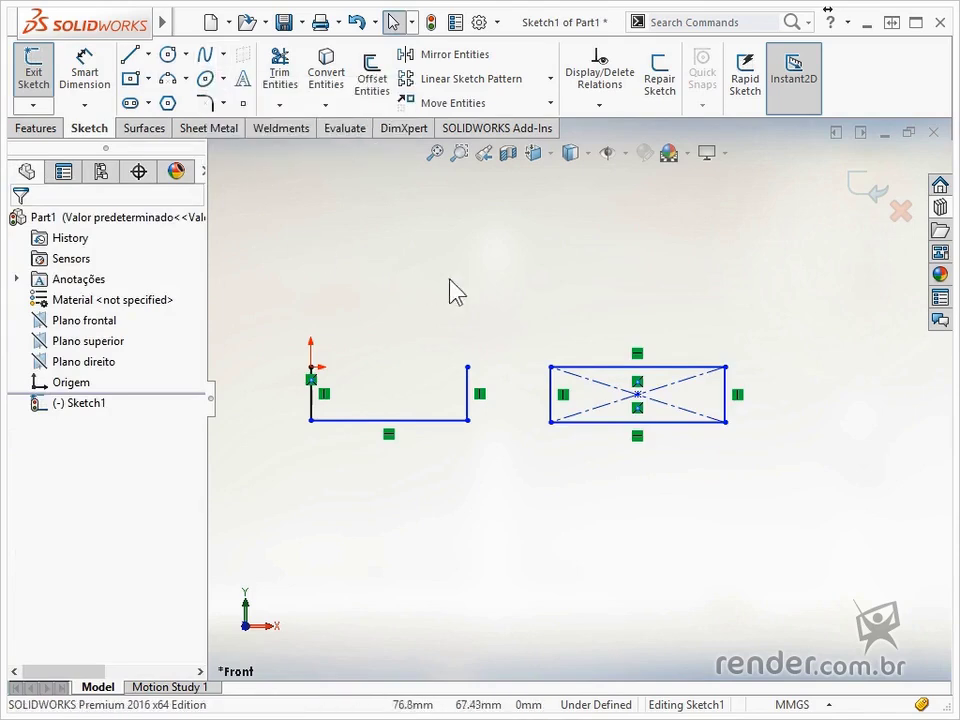
# Try to finish the base flange sketch containing both the open U profile and the closed rectangle
pyautogui.moveTo(495, 300)
pyautogui.mouseDown(button='middle')
pyautogui.moveTo(472, 312)
pyautogui.moveTo(474, 348)
pyautogui.mouseUp(button='middle')
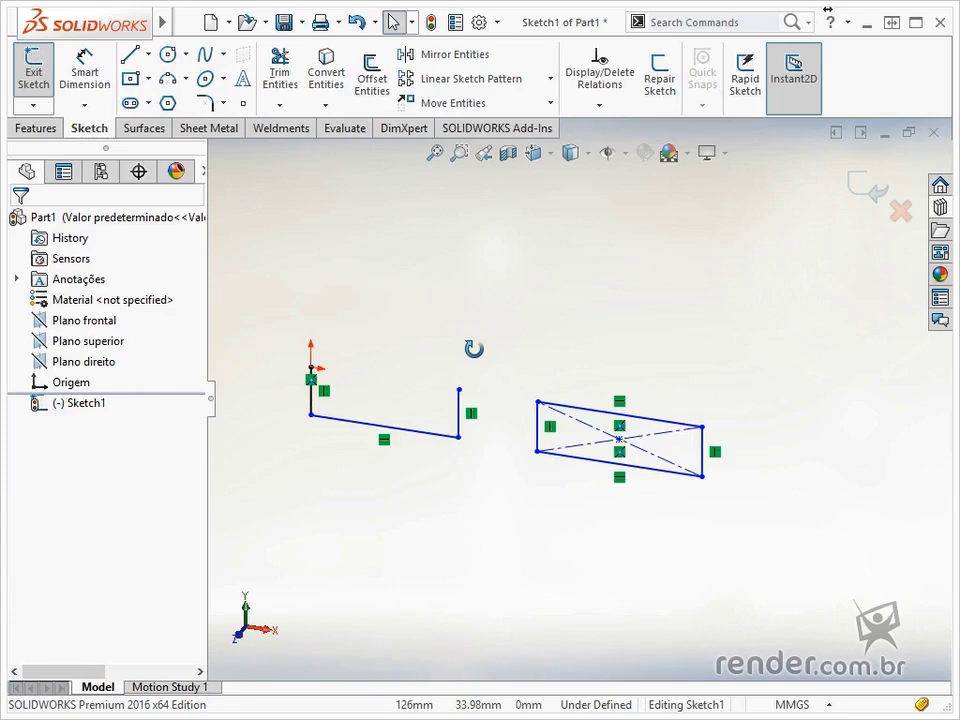
pyautogui.press('d')
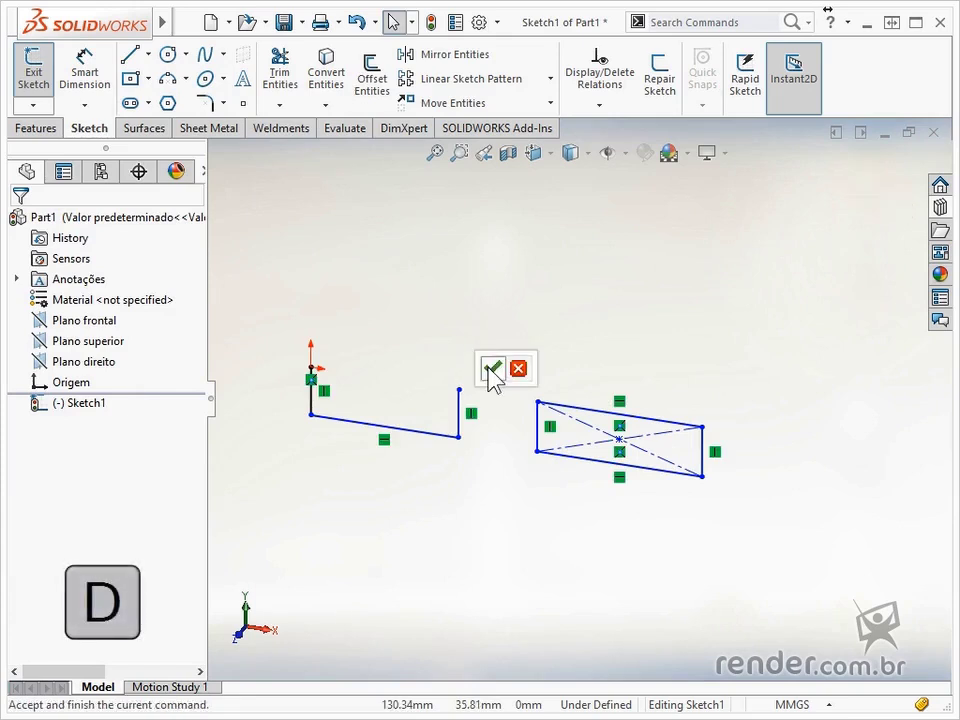
pyautogui.click(492, 374)
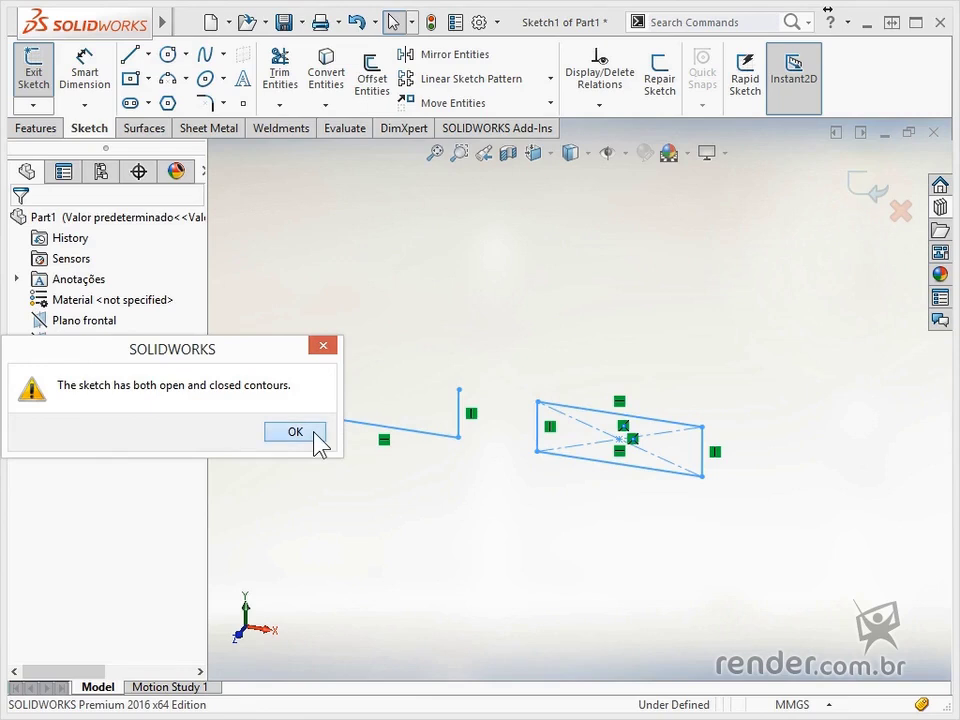
pyautogui.click(314, 434)
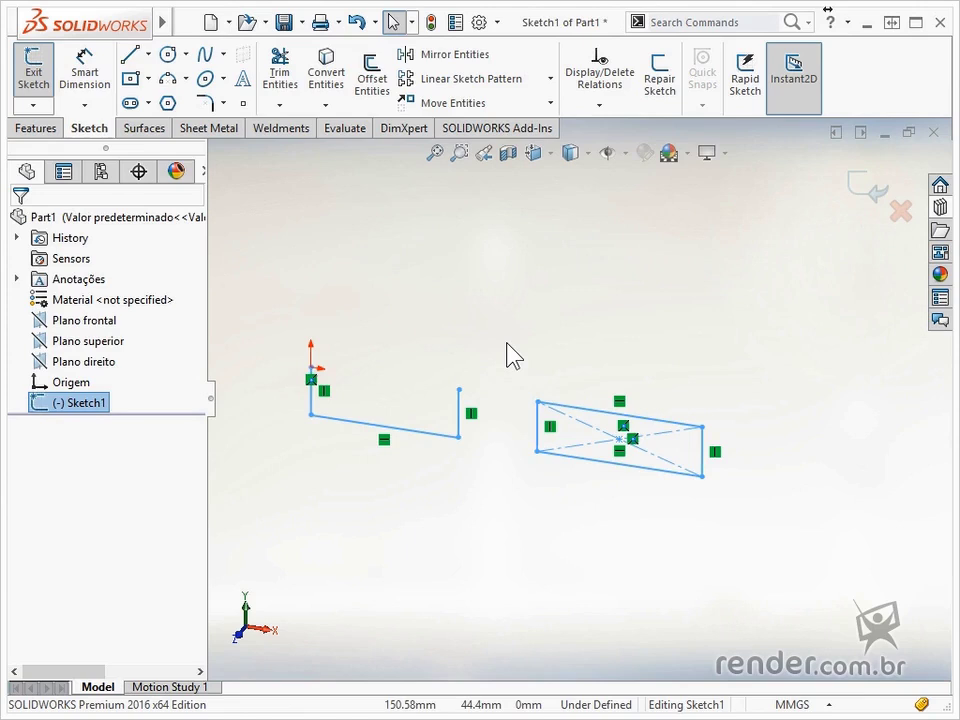
# Delete the center rectangle from the sketch and exit it, keeping only the open U profile
pyautogui.moveTo(493, 330); pyautogui.dragTo(765, 521)
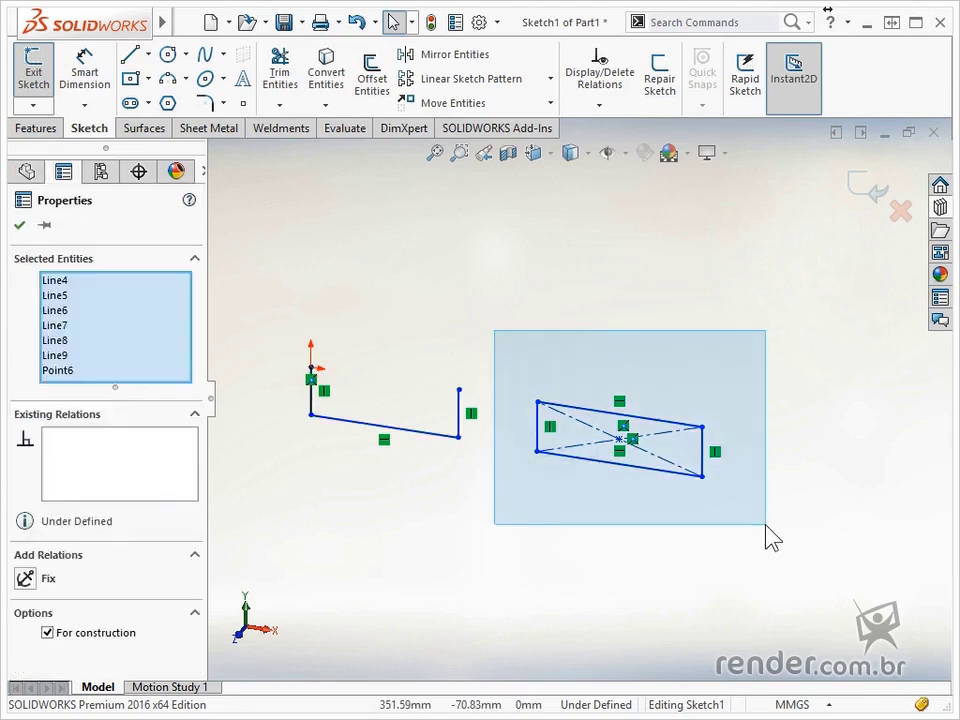
pyautogui.press('Delete')
pyautogui.press('d')
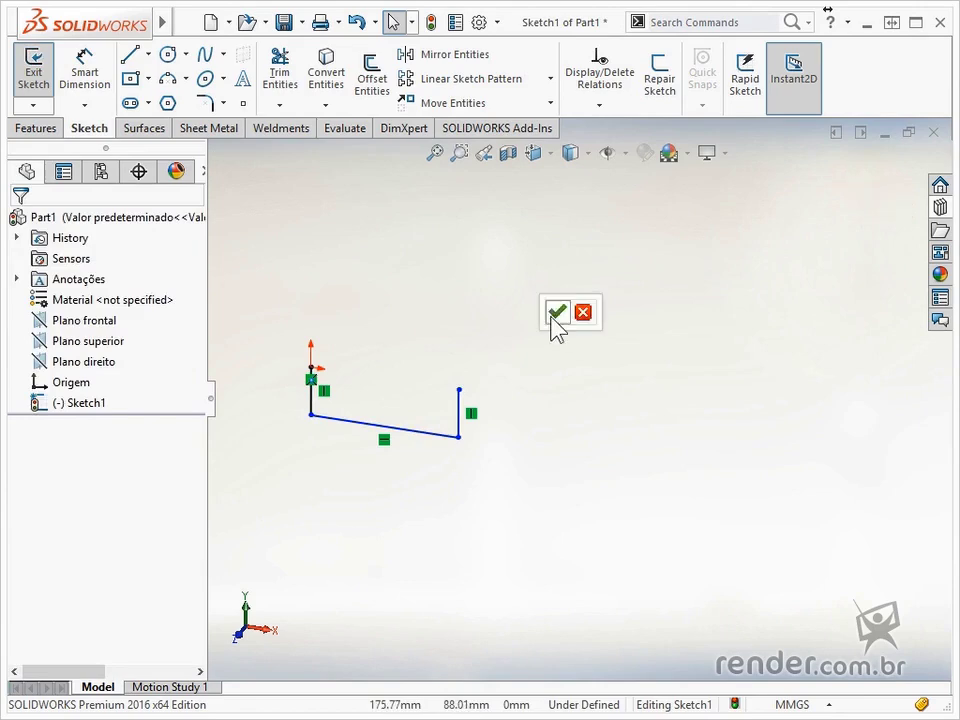
pyautogui.click(554, 315)
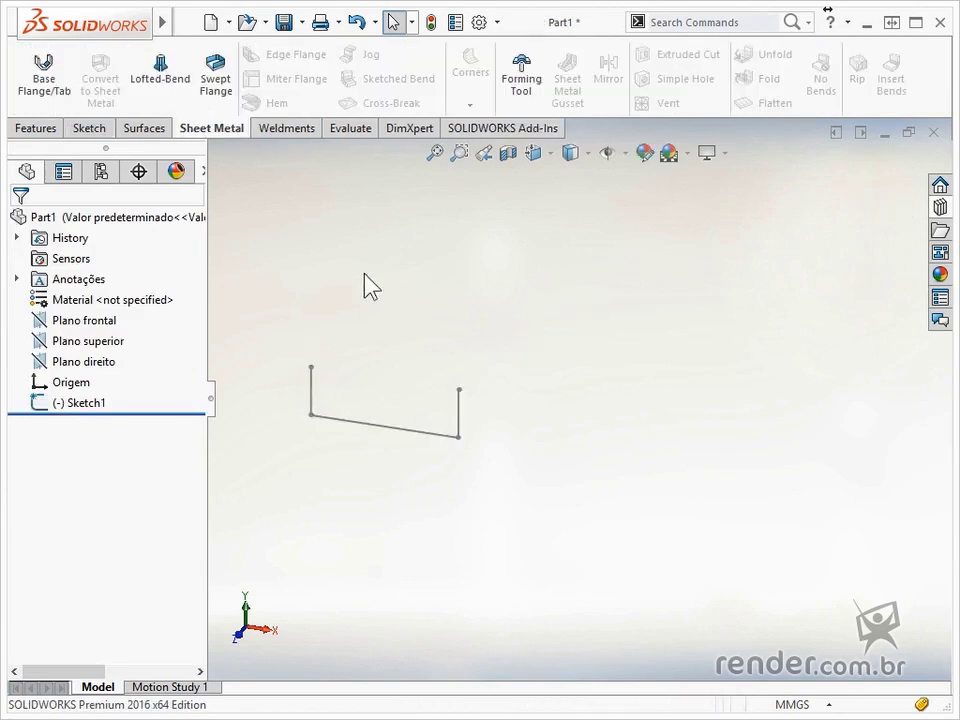
# Start a new sketch on Plano frontal and draw a large center rectangle beside the existing U profile
pyautogui.click(105, 324)
pyautogui.click(112, 295)
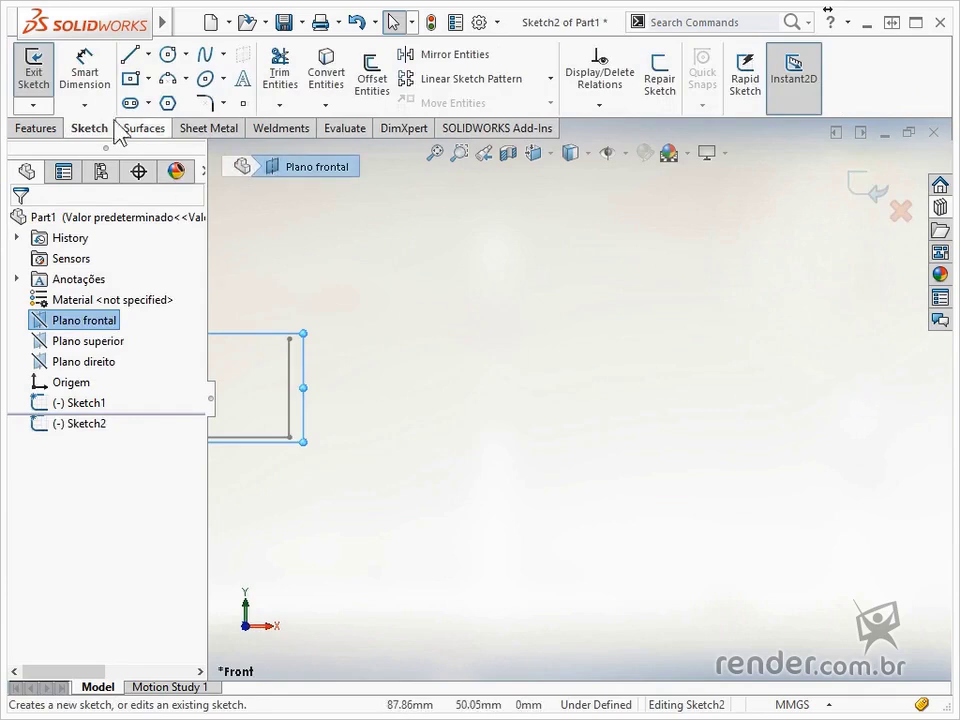
pyautogui.click(134, 80)
pyautogui.click(676, 388)
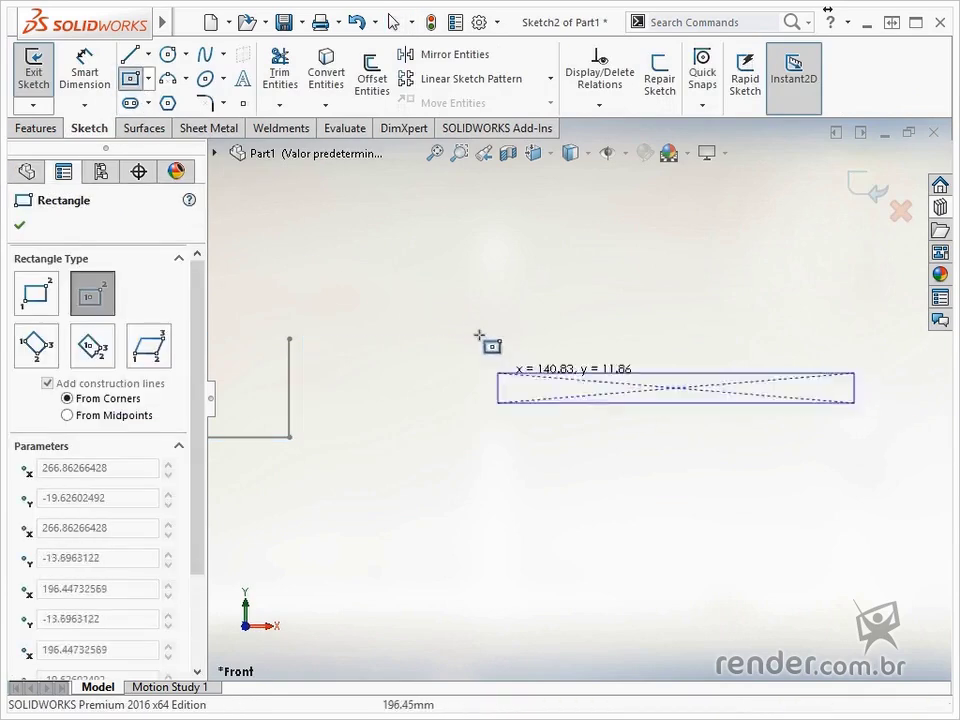
pyautogui.click(426, 286)
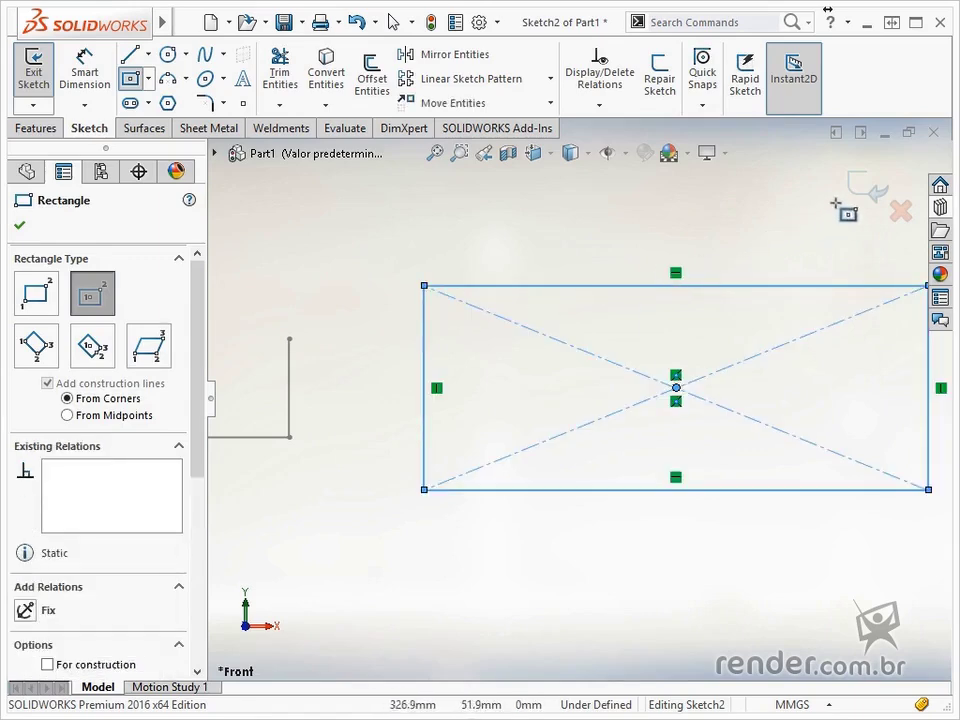
# Exit the rectangle sketch and show the part in isometric view
pyautogui.click(868, 190)
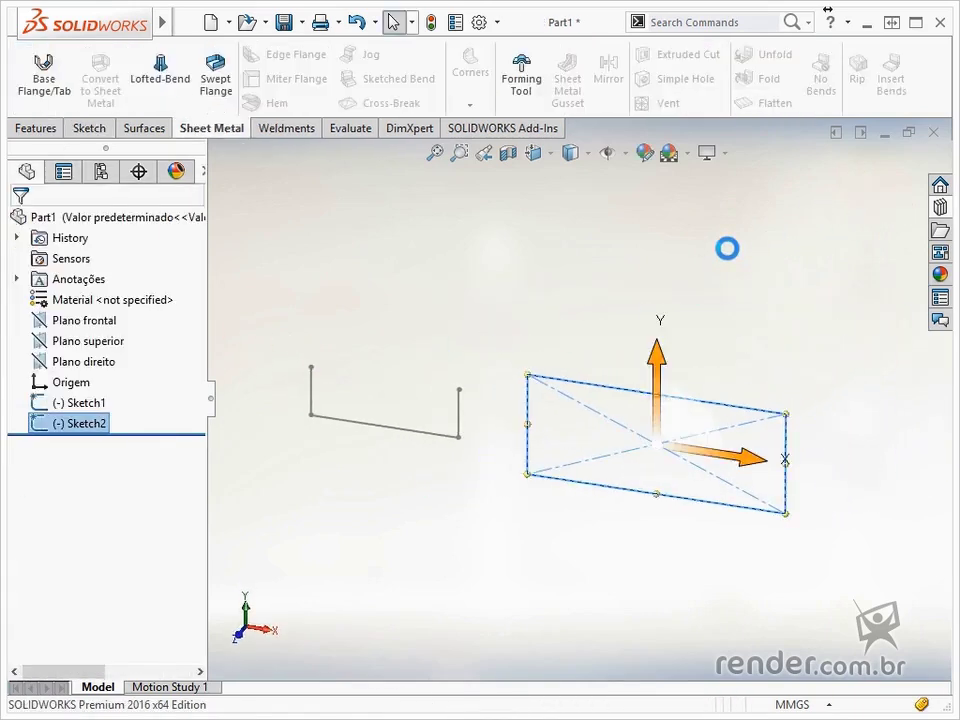
pyautogui.click(728, 251)
pyautogui.hotkey('ctrl', '7')
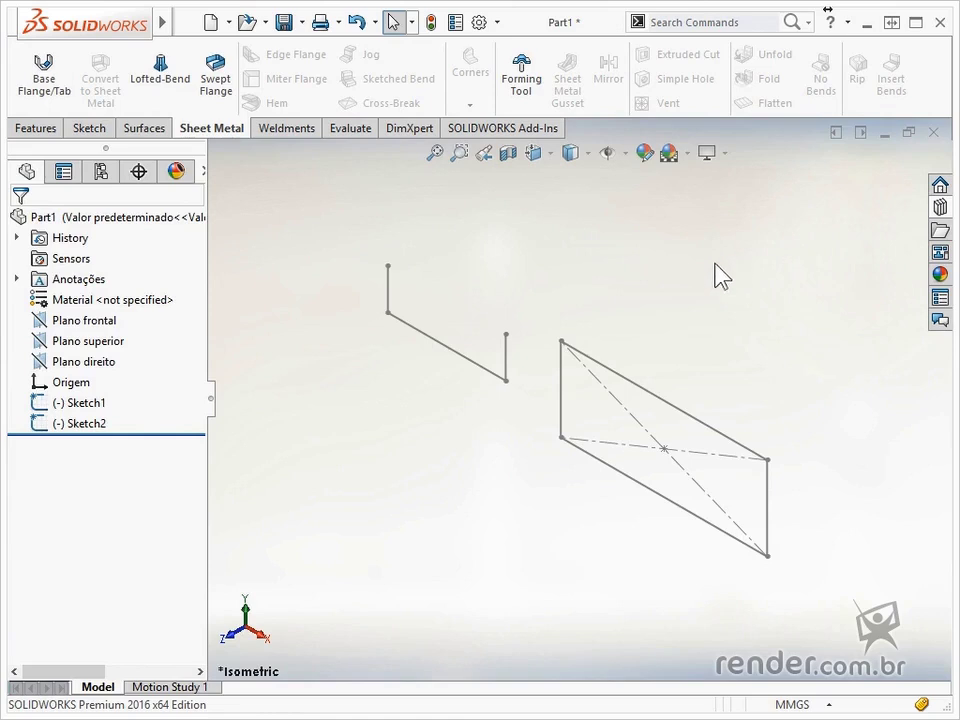
# Create a base flange from the open U profile with the default 10 mm blind depth and 0.20 mm thickness
pyautogui.click(44, 68)
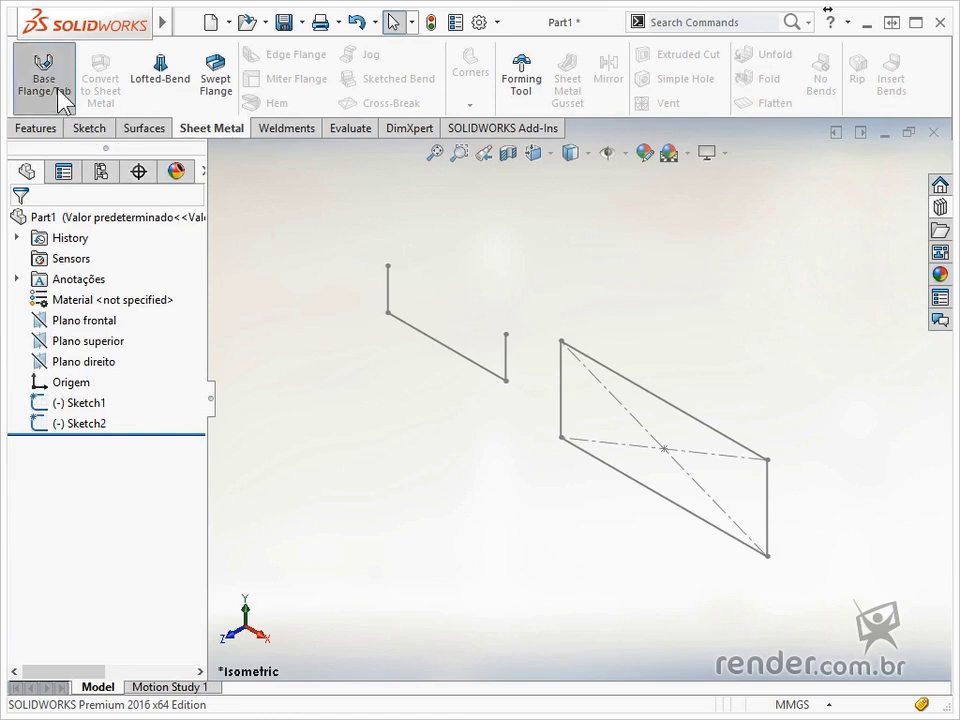
pyautogui.click(418, 337)
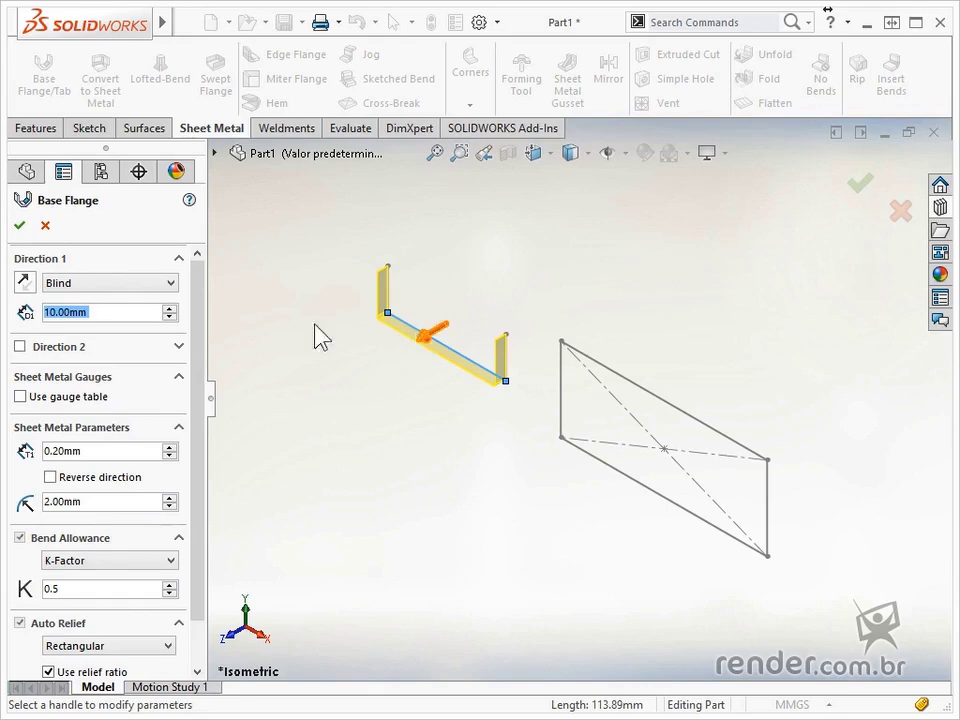
pyautogui.click(20, 228)
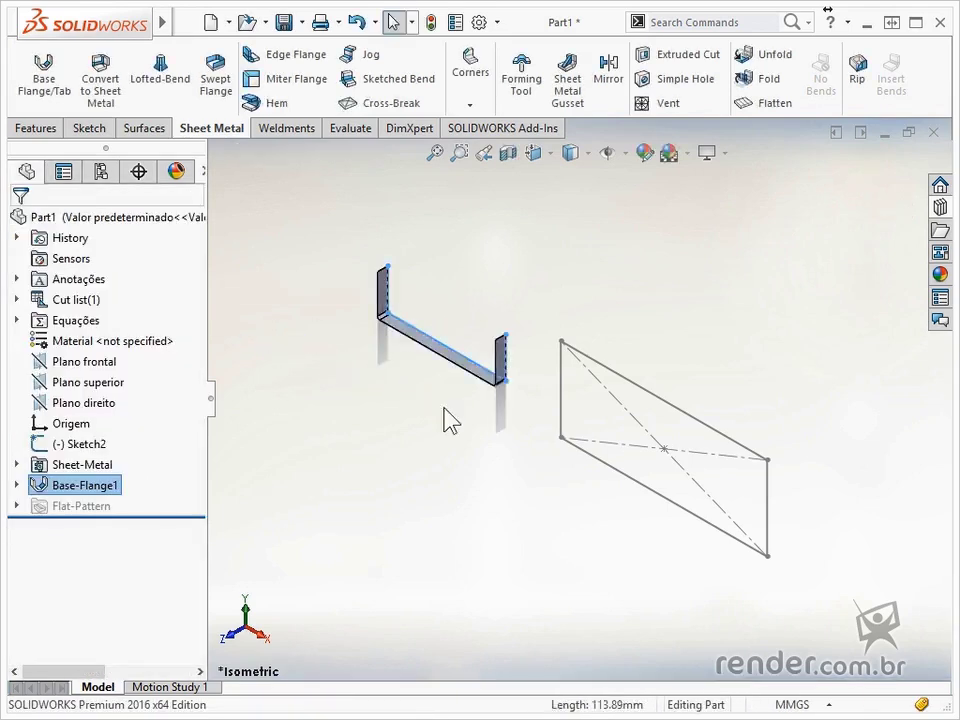
# Create a second base flange from the closed rectangle sketch, keeping the default sheet metal parameters
pyautogui.click(47, 65)
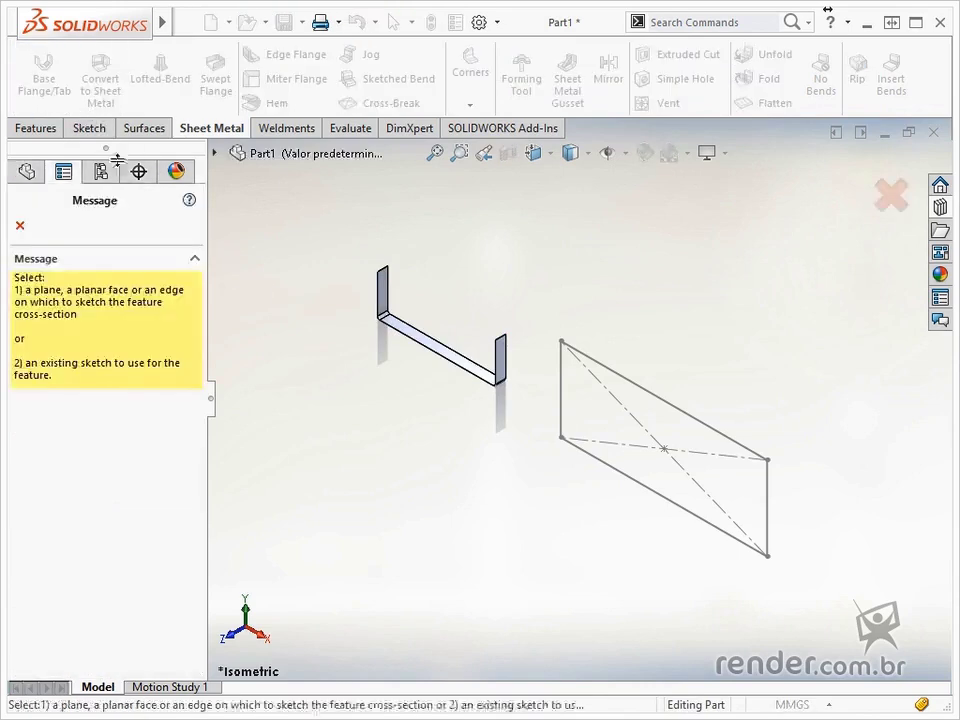
pyautogui.click(562, 415)
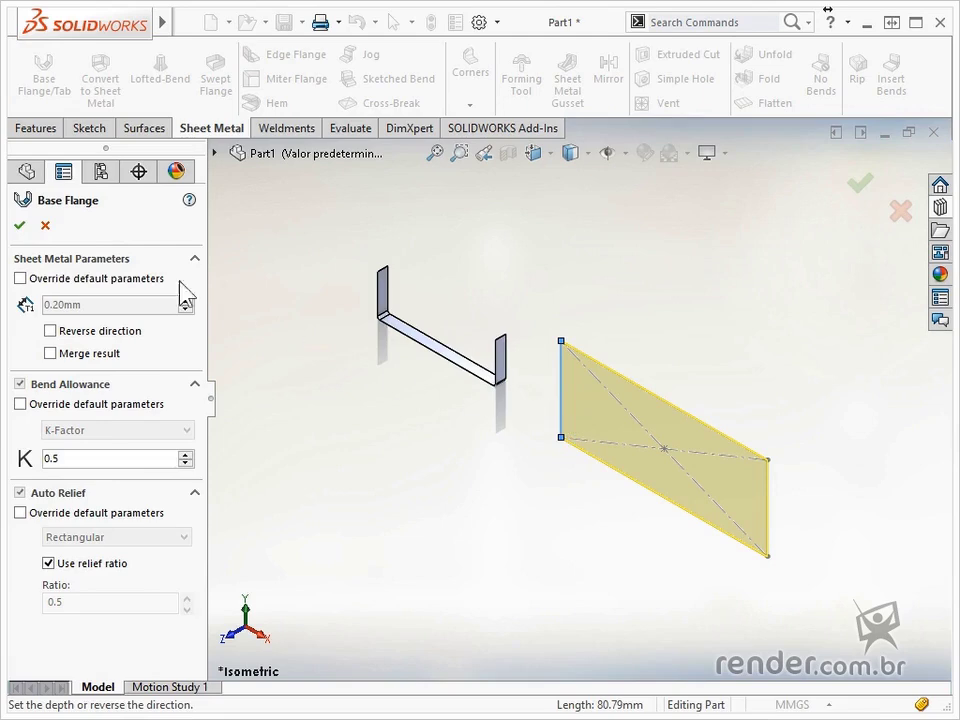
pyautogui.click(19, 226)
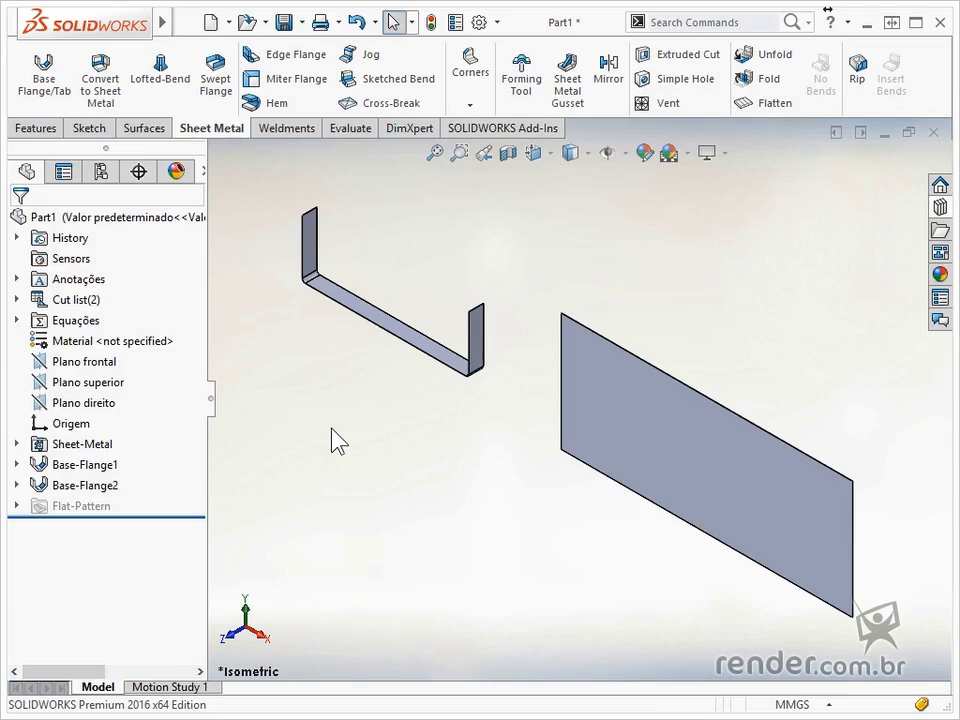
# Delete both base flange features, keeping their sketches
pyautogui.click(98, 466)
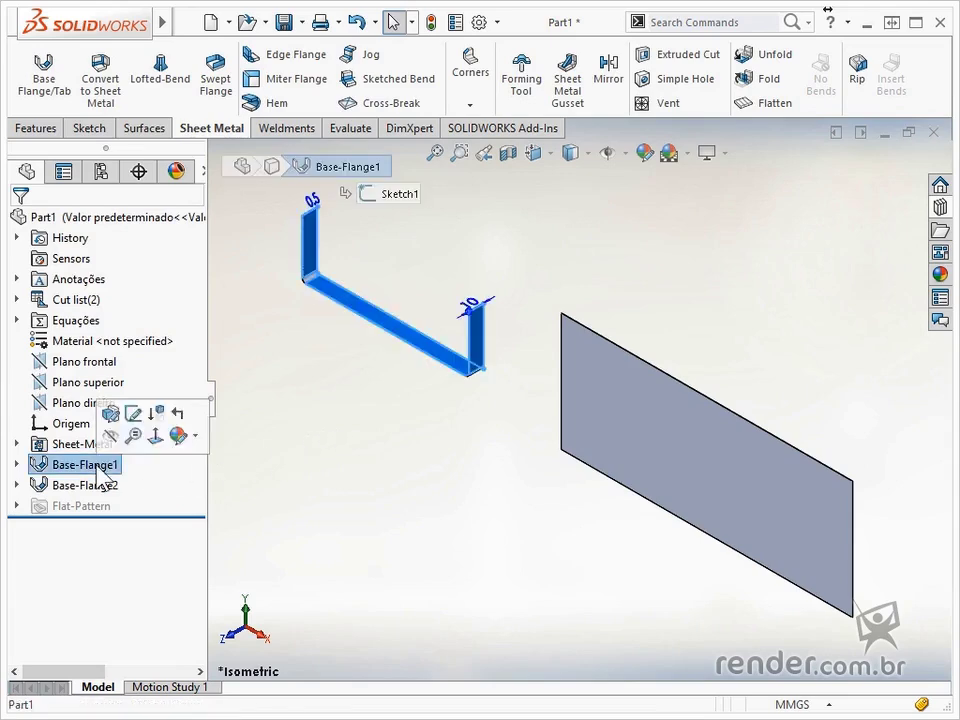
pyautogui.keyDown('ctrl'); pyautogui.click(94, 485); pyautogui.keyUp('ctrl')
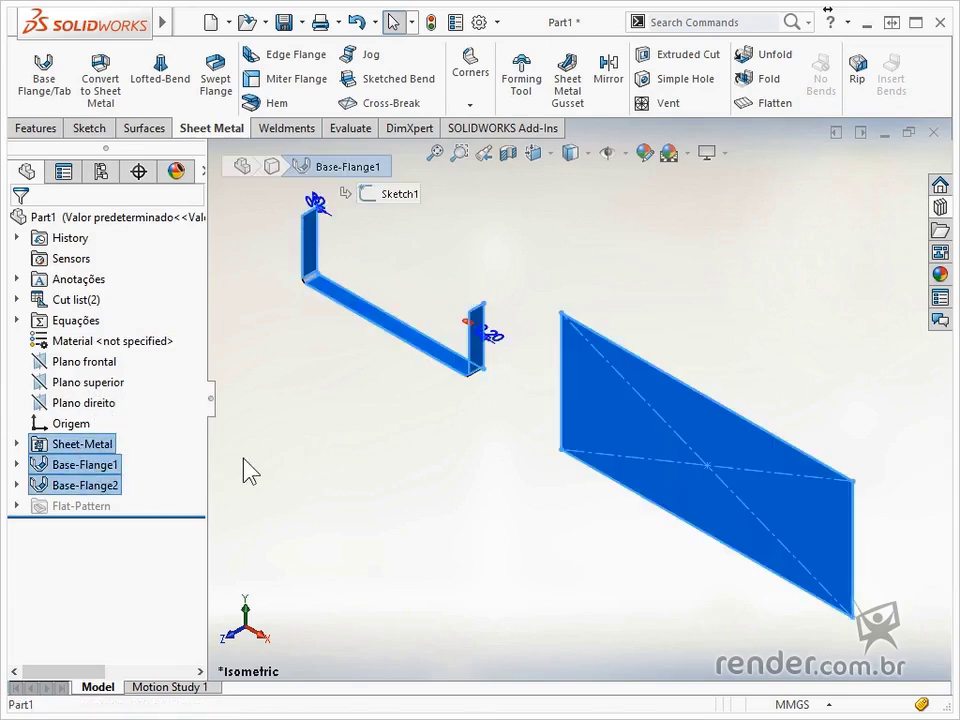
pyautogui.press('Delete')
pyautogui.click(304, 345)
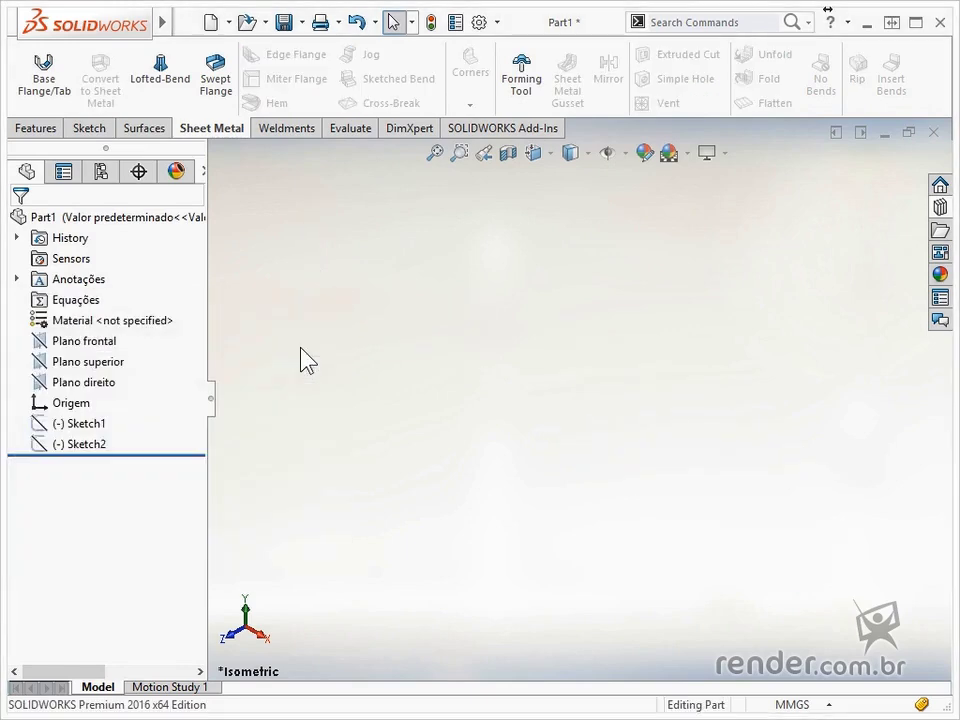
# Start a base flange from Sketch1 with a Blind Direction 1 depth of 40 mm
pyautogui.click(92, 424)
pyautogui.click(40, 88)
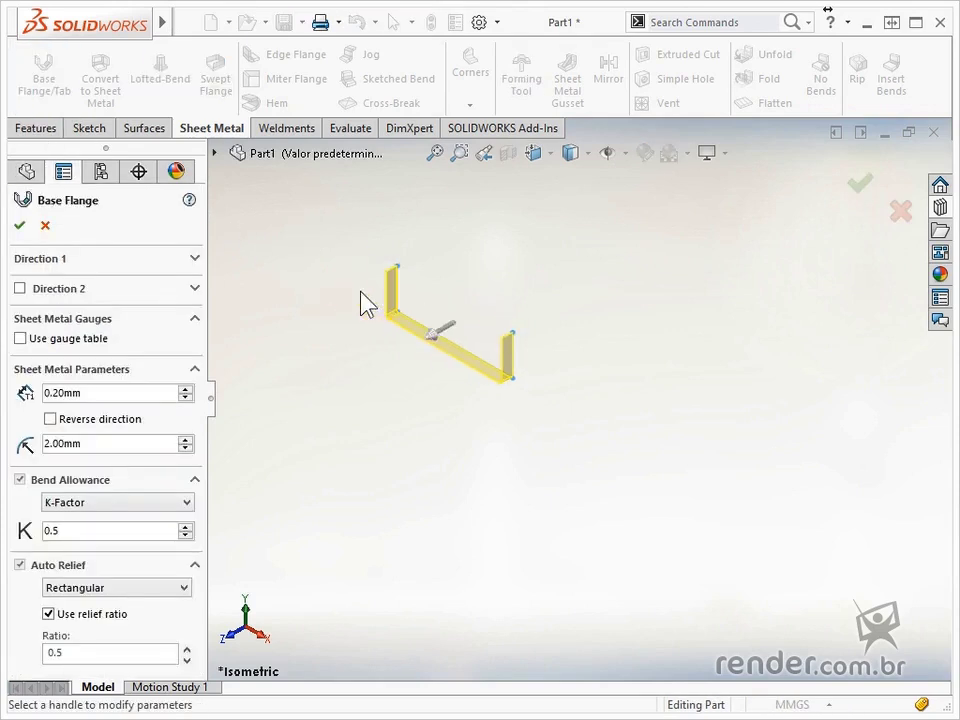
pyautogui.scroll(-3, 437, 325)
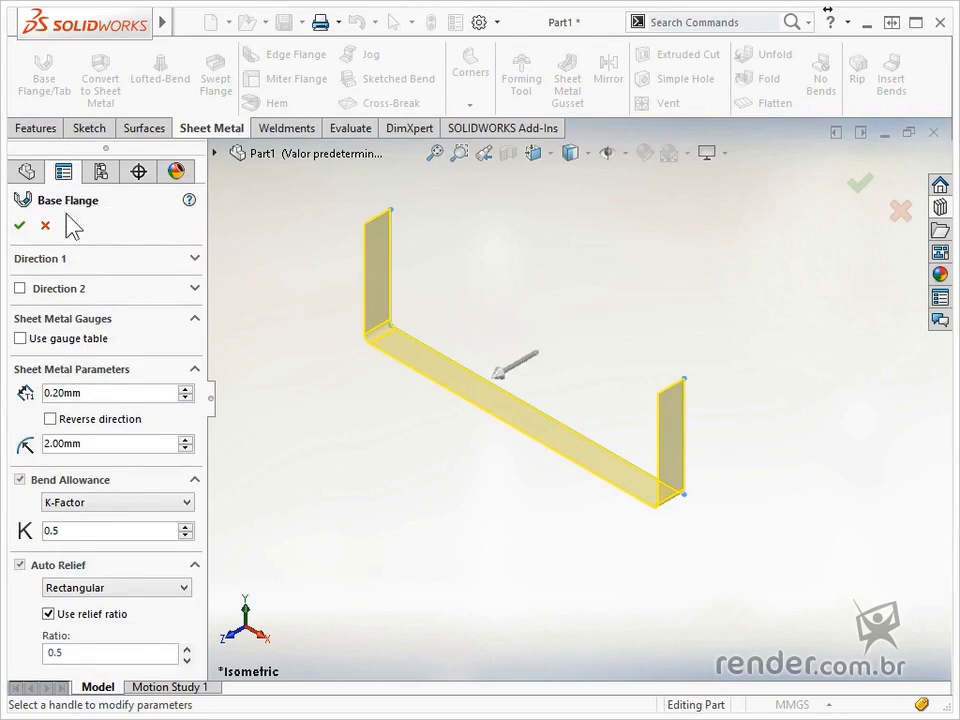
pyautogui.click(194, 262)
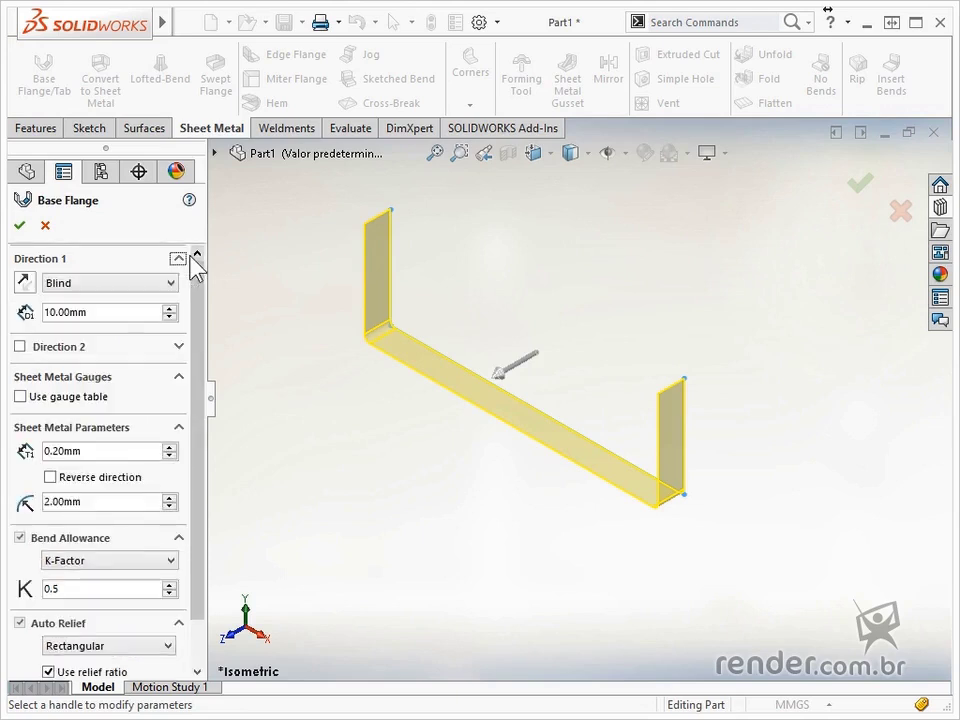
pyautogui.click(171, 283)
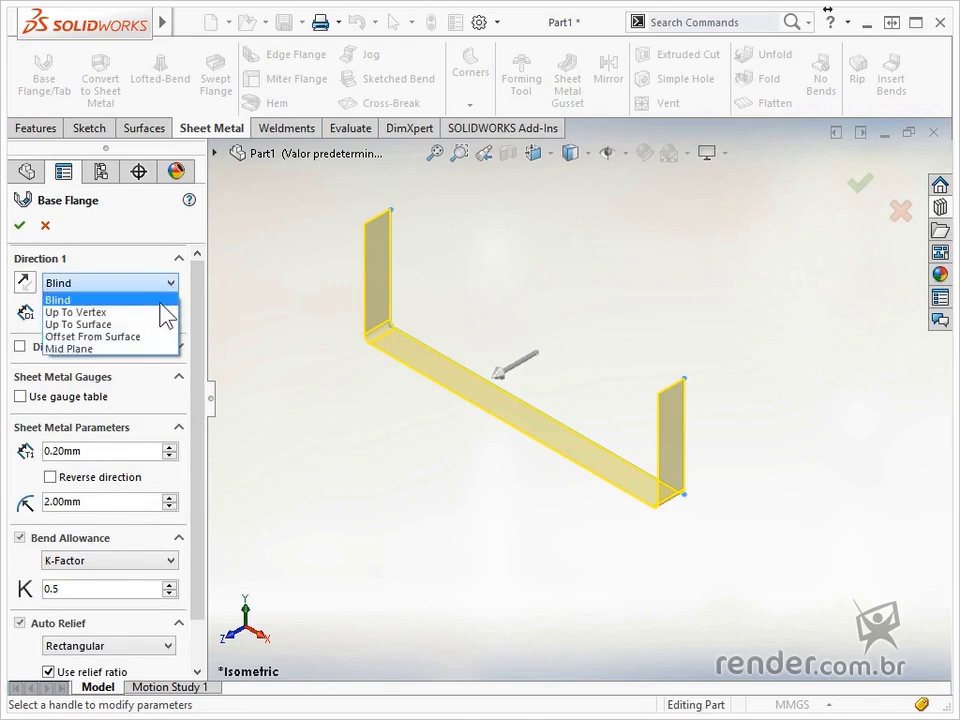
pyautogui.click(161, 302)
pyautogui.doubleClick(135, 312)
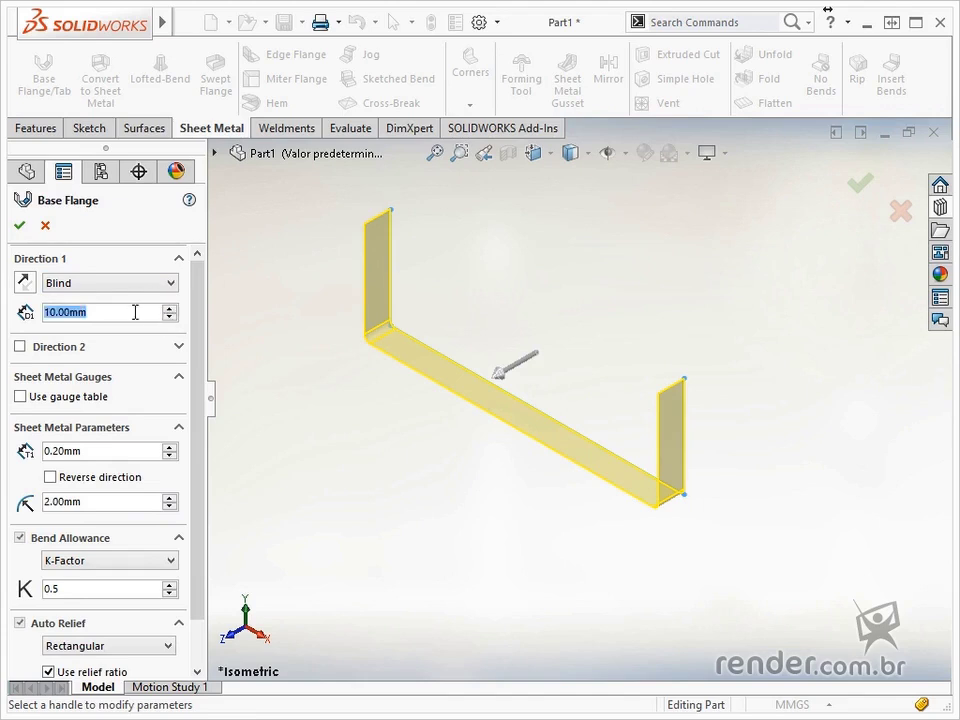
pyautogui.write('40')
pyautogui.press('Return')
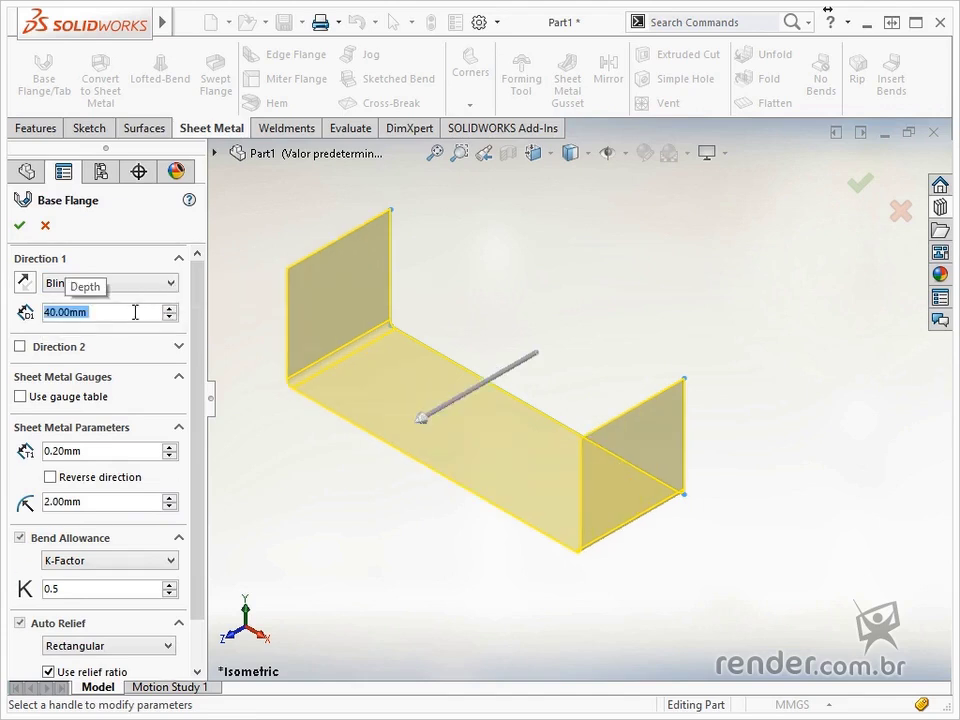
# Preview a Direction 2 extrusion on the base flange and turn it back off
pyautogui.click(20, 346)
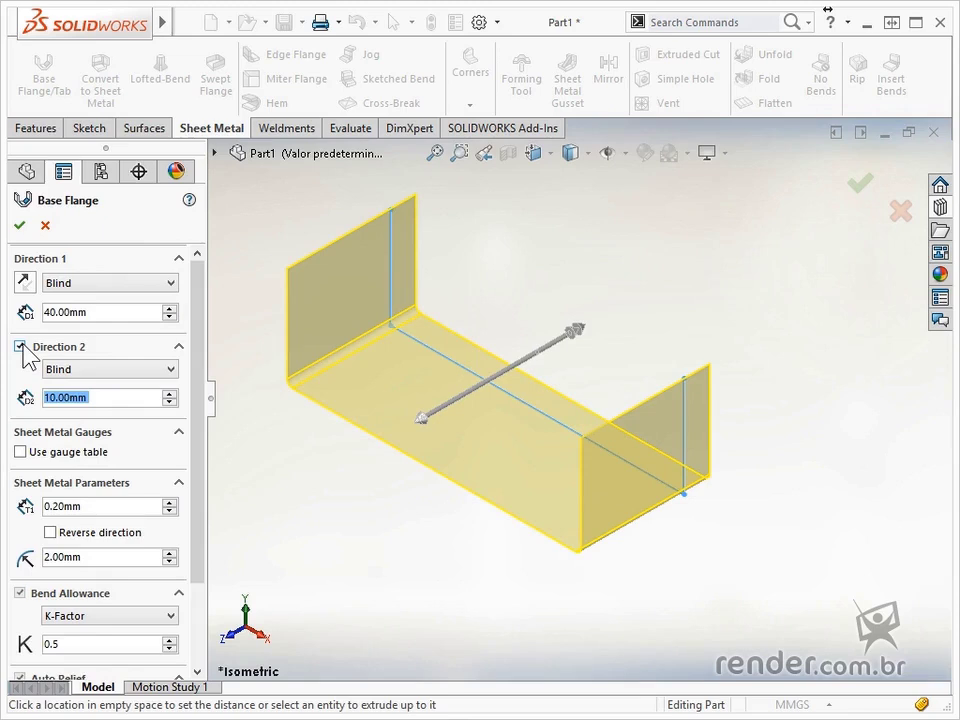
pyautogui.click(20, 346)
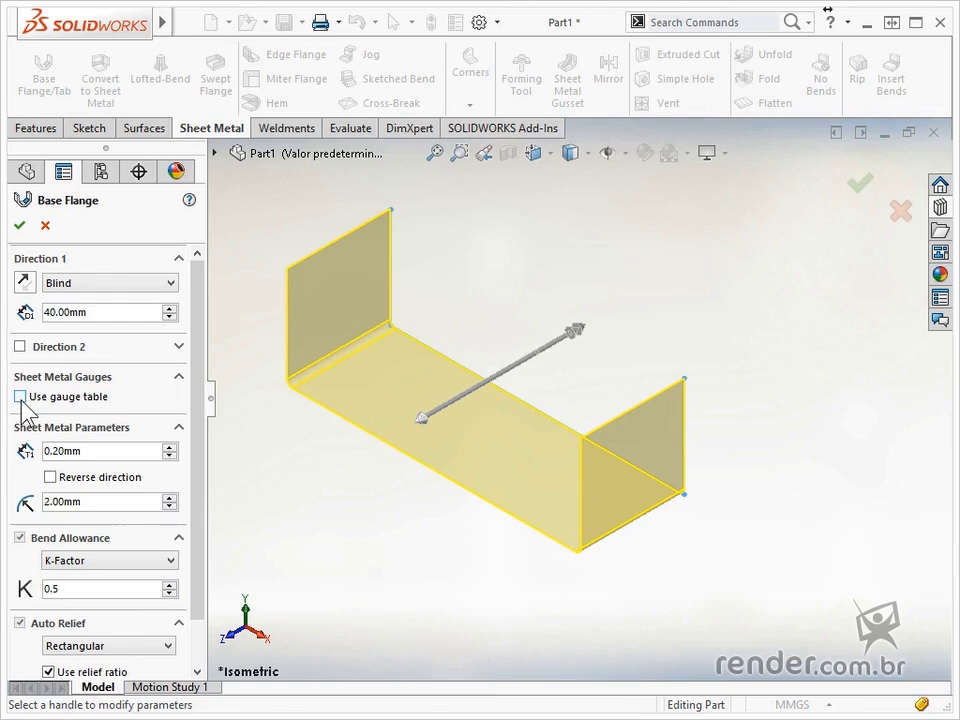
# Set the base flange's sheet thickness to 1 mm and its bend radius to 5 mm
pyautogui.doubleClick(107, 450)
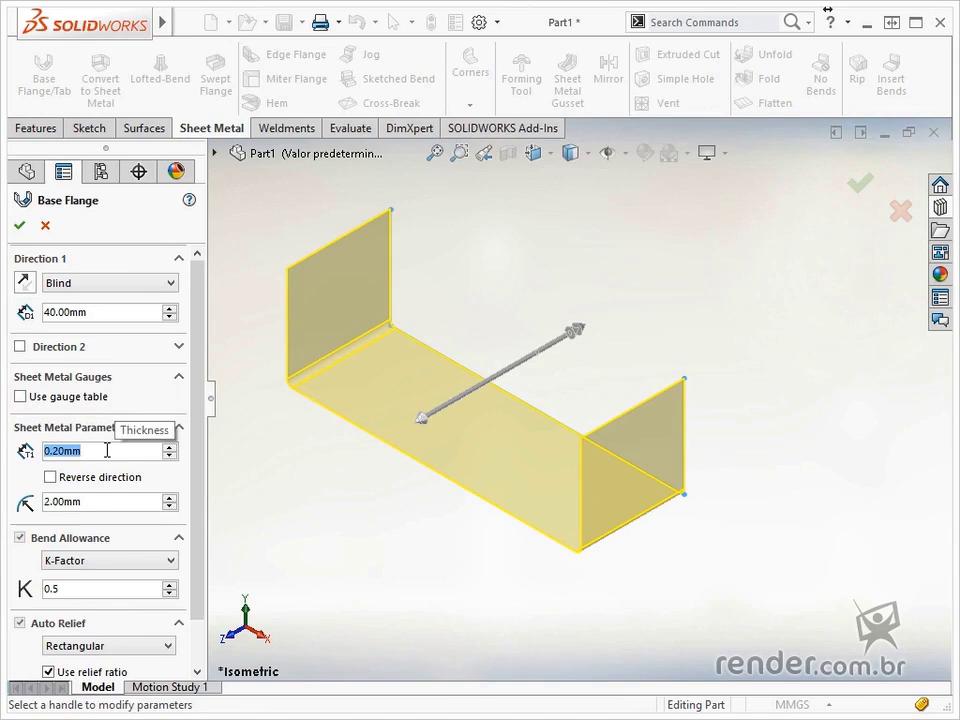
pyautogui.write('1')
pyautogui.press('Return')
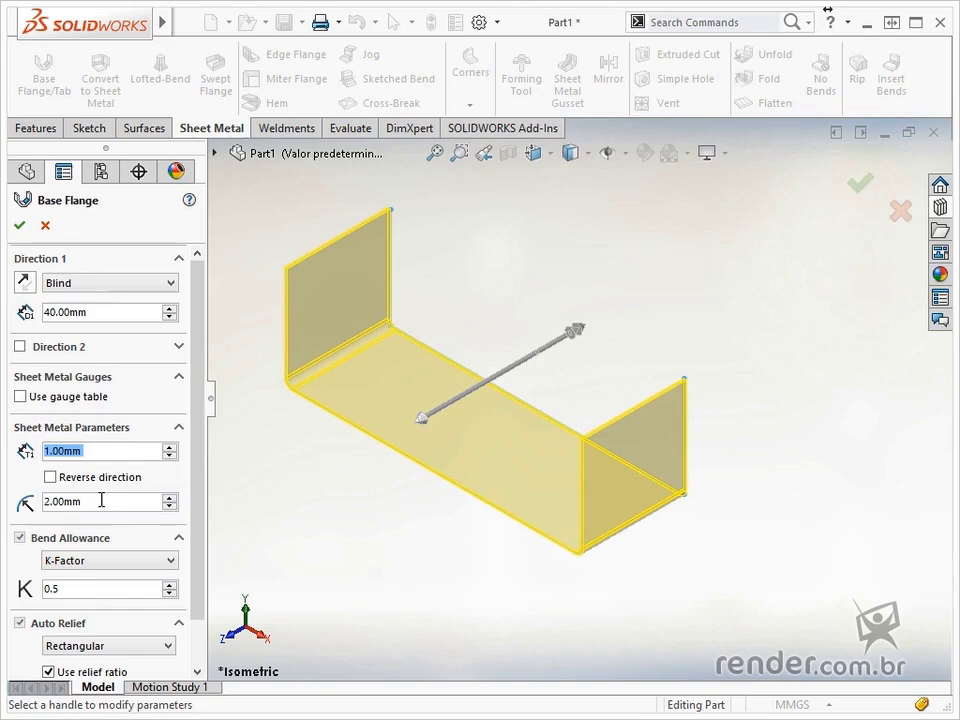
pyautogui.click(101, 501)
pyautogui.doubleClick(101, 501)
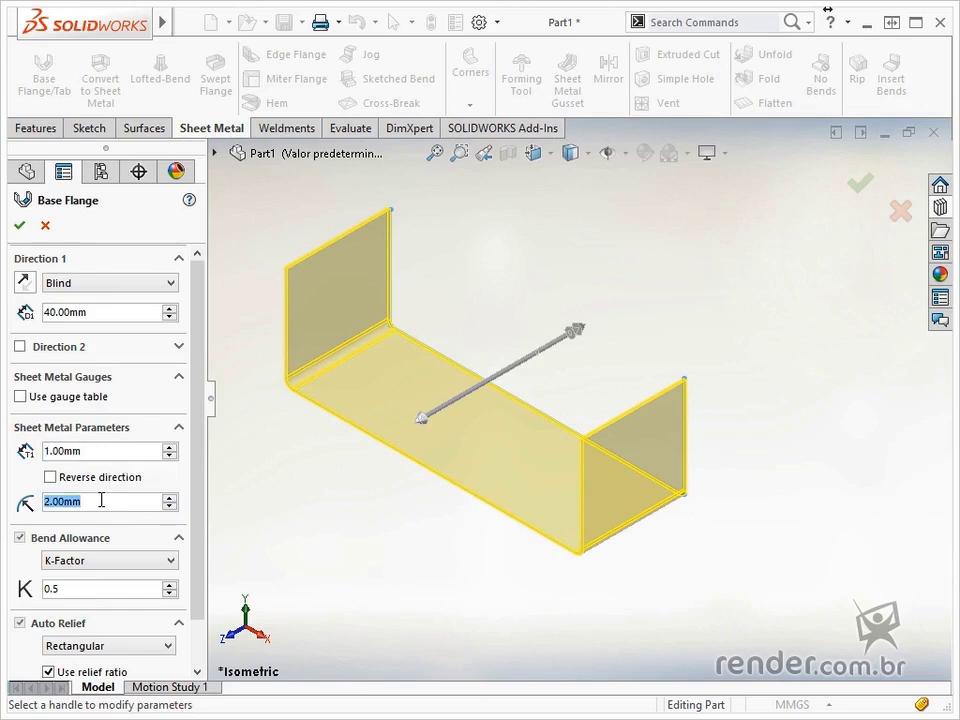
pyautogui.write('5')
pyautogui.press('Return')
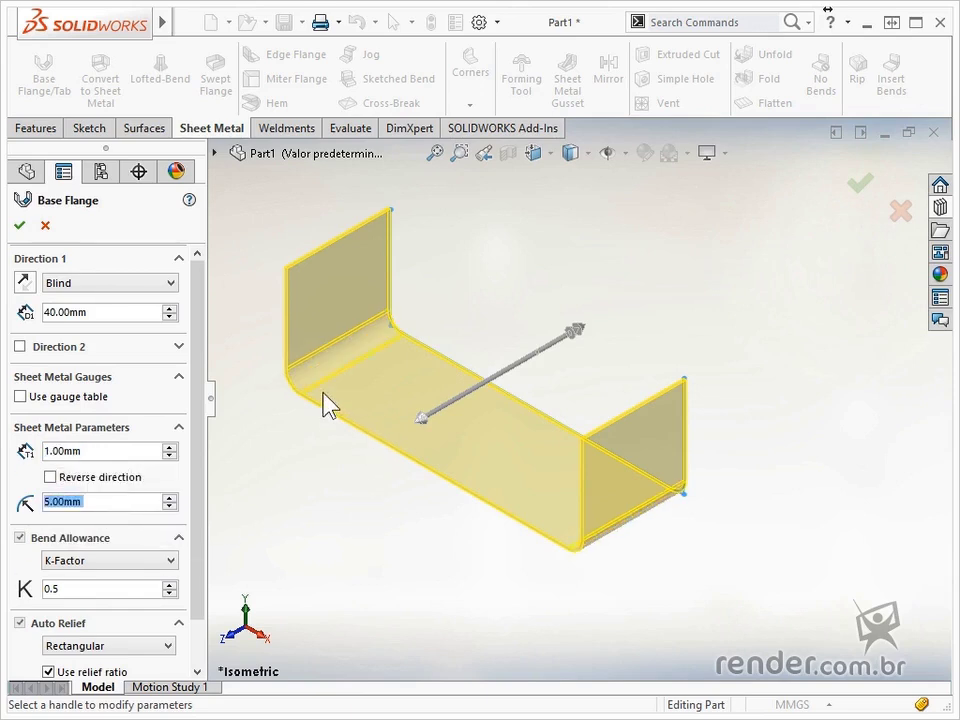
# Try reversing the thickness direction of the base flange while viewing the bend closely, leaving the option off
pyautogui.scroll(-10, 323, 405)
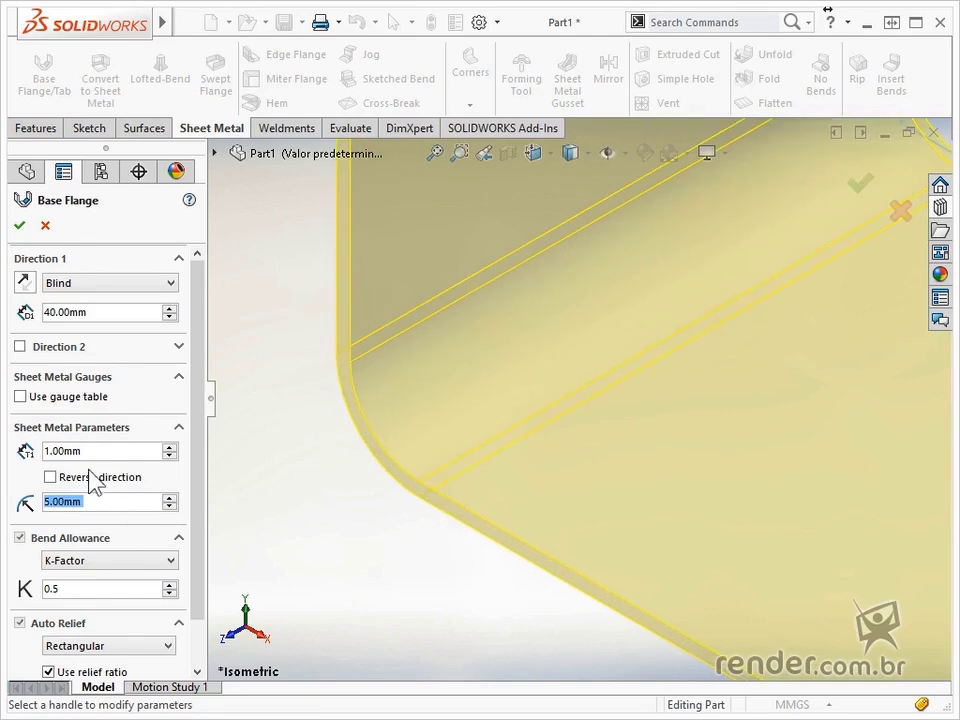
pyautogui.click(50, 477)
pyautogui.click(50, 477)
pyautogui.click(50, 477)
pyautogui.click(50, 477)
# Examine the available bend allowance types and the K-Factor setting, comparing them with the bend's cross-section in front view
pyautogui.scroll(-2, 175, 505)
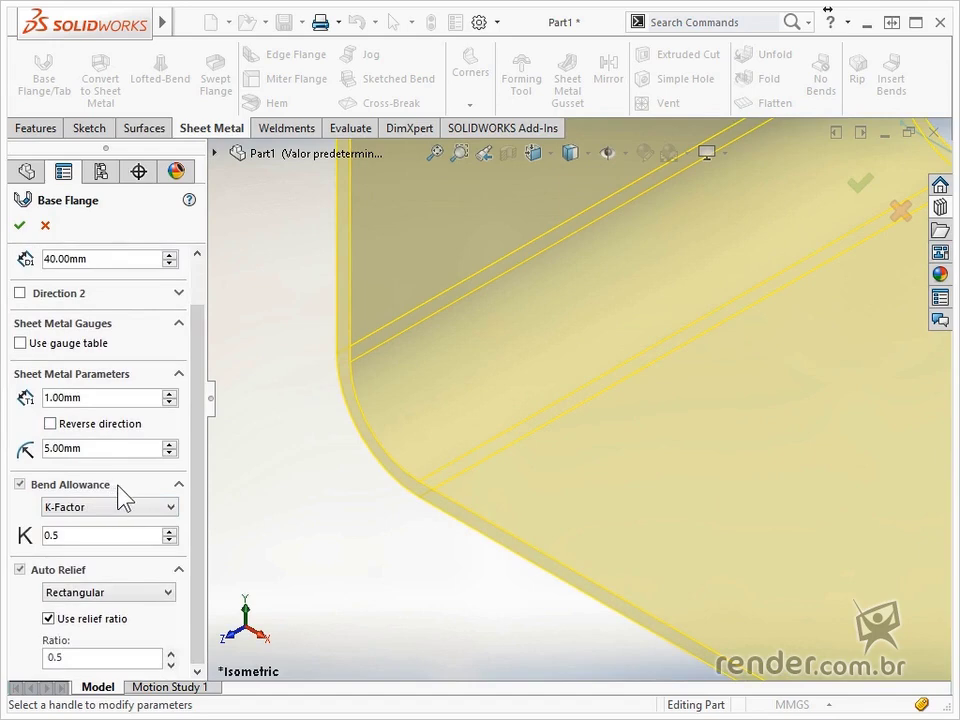
pyautogui.click(171, 508)
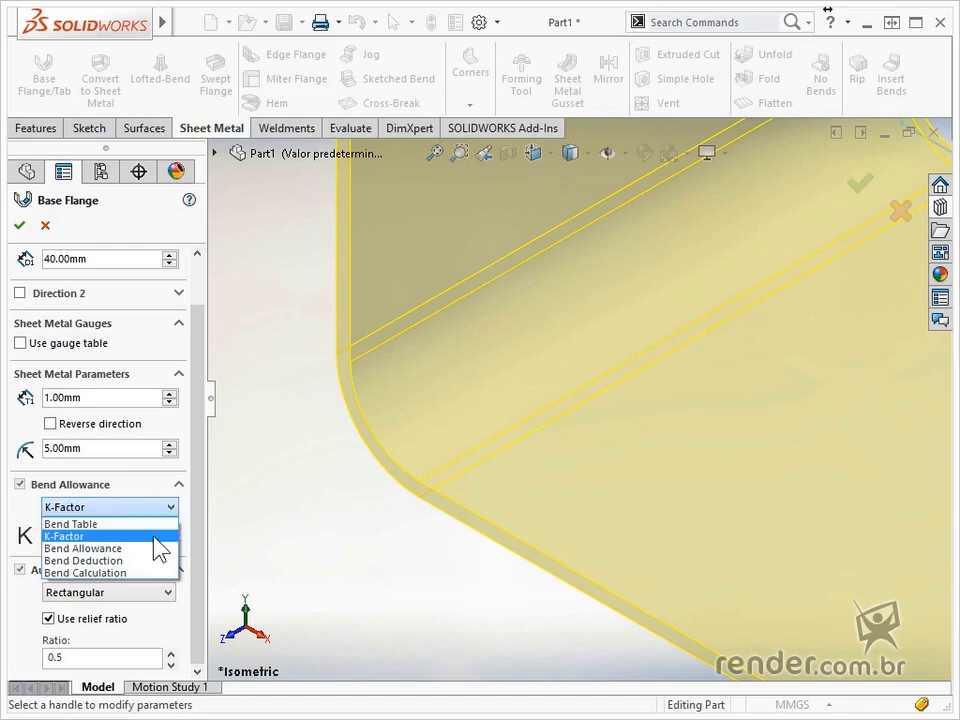
pyautogui.click(158, 537)
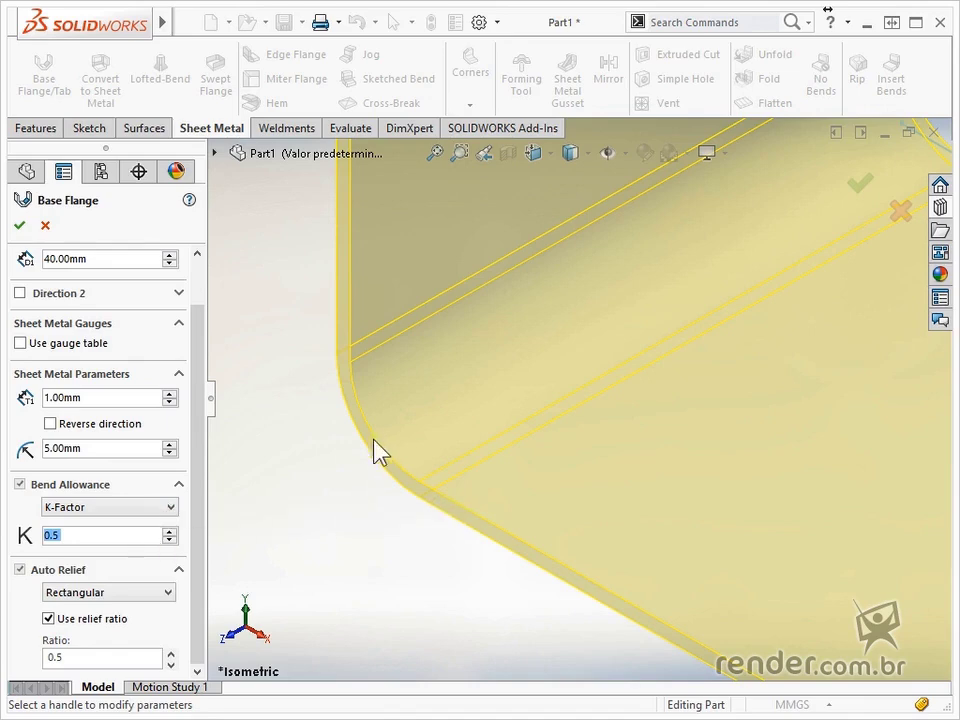
pyautogui.click(312, 485)
pyautogui.hotkey('ctrl', '1')
pyautogui.scroll(-5, 326, 493)
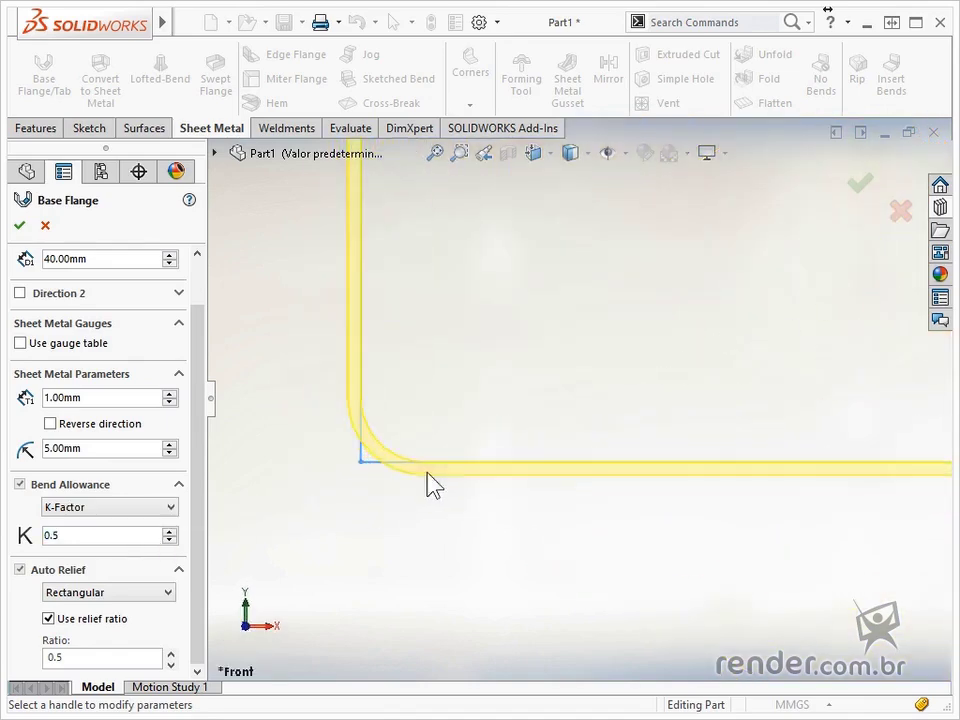
pyautogui.scroll(-2, 272, 343)
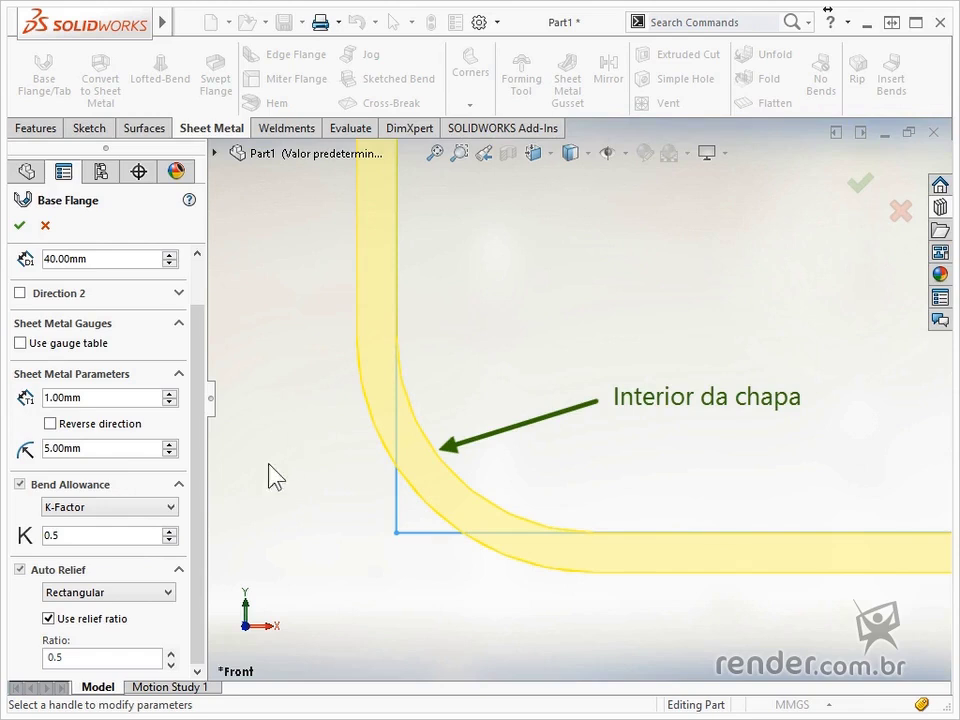
pyautogui.click(88, 534)
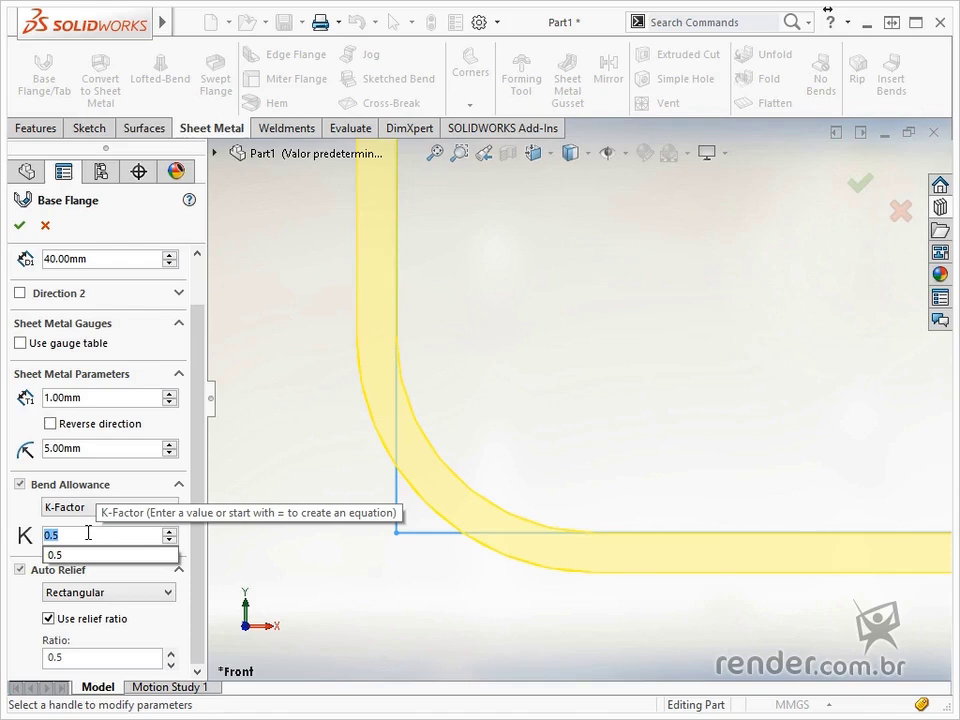
pyautogui.click(100, 508)
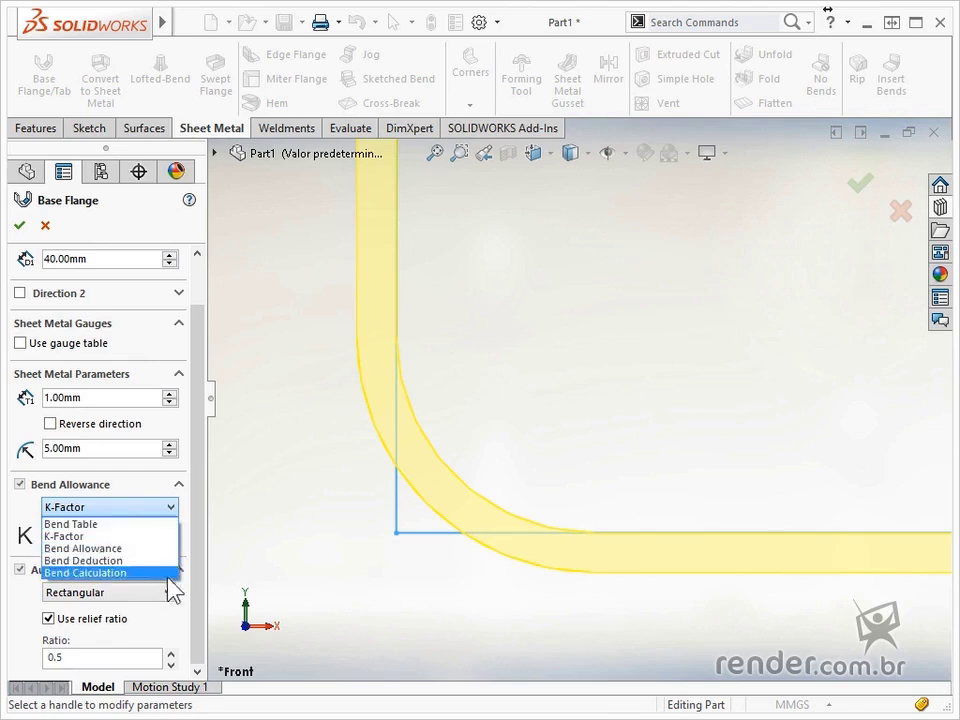
pyautogui.click(189, 518)
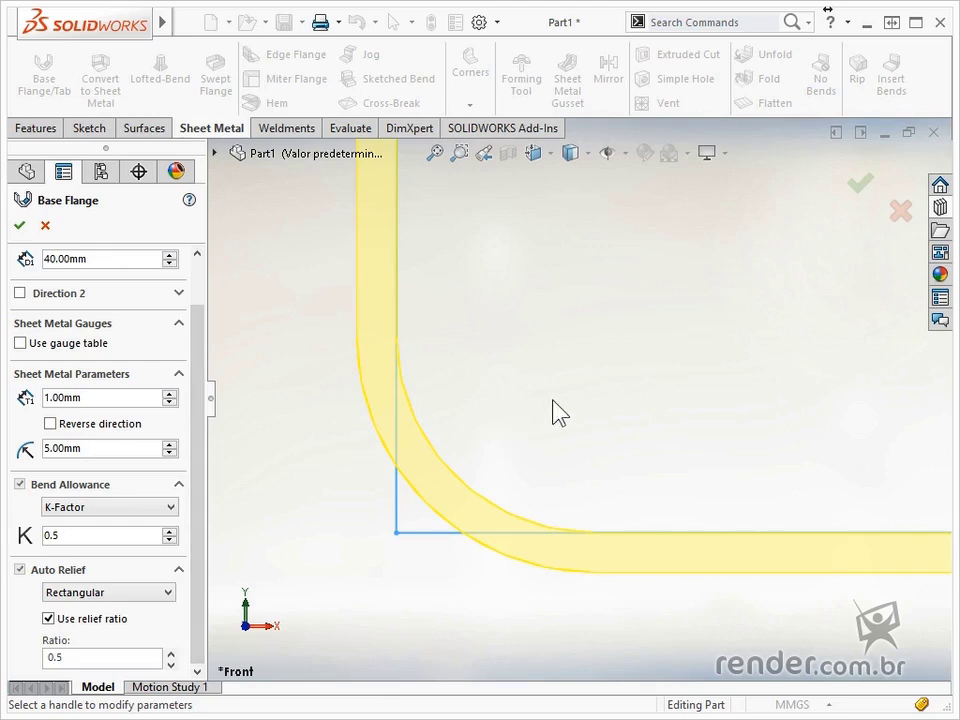
# Check the whole U-shaped flange preview at an angle and accept the base flange
pyautogui.scroll(5, 553, 411)
pyautogui.scroll(5, 851, 358)
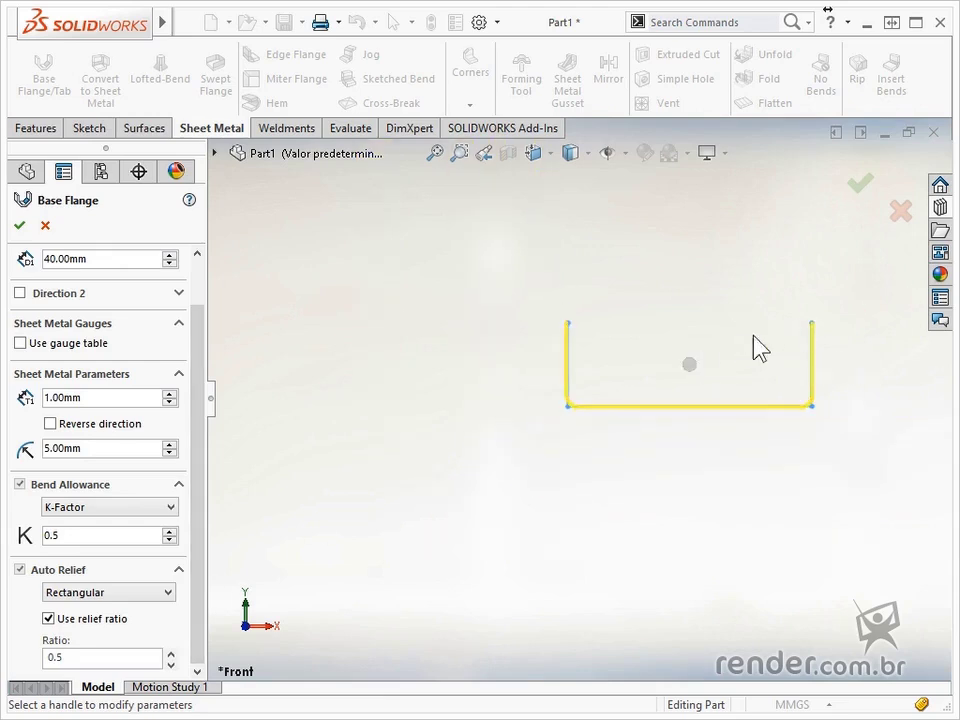
pyautogui.scroll(-3, 761, 347)
pyautogui.moveTo(703, 358); pyautogui.dragTo(660, 396, button='middle')
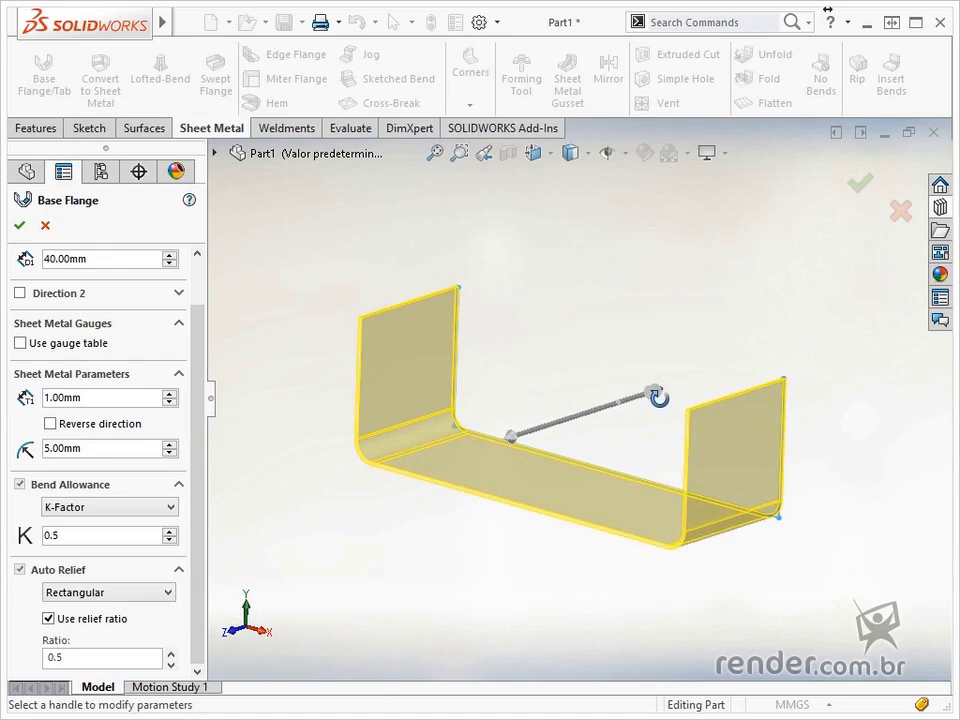
pyautogui.click(858, 183)
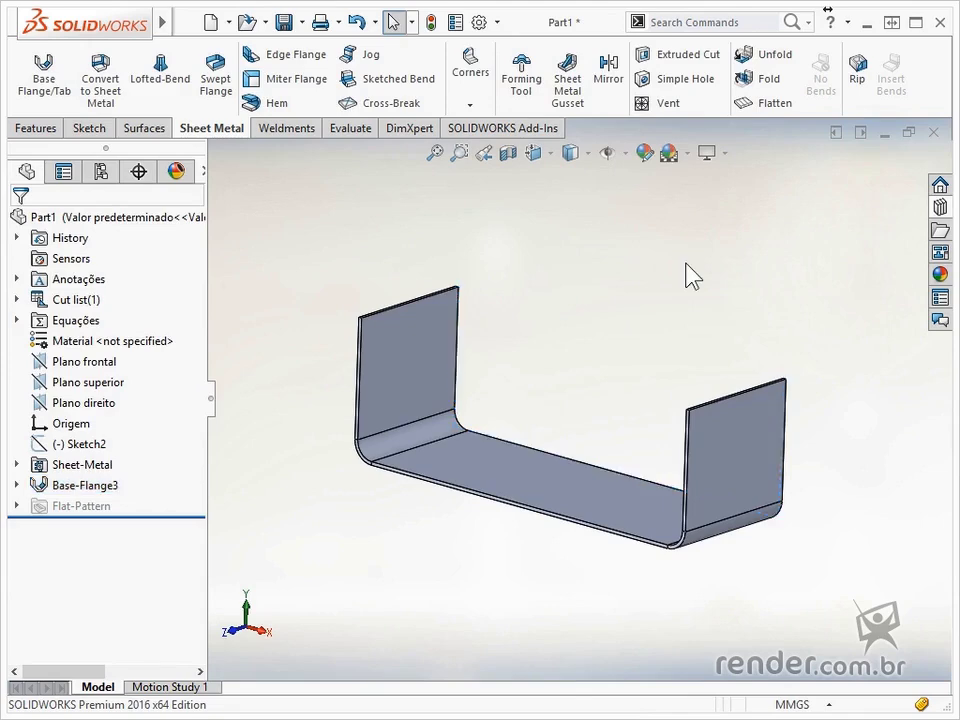
# Start a base flange on the outer face of the U-part's upright wall and sketch a rectangle about 10.3 by 9.5 mm on its upper edge
pyautogui.click(40, 62)
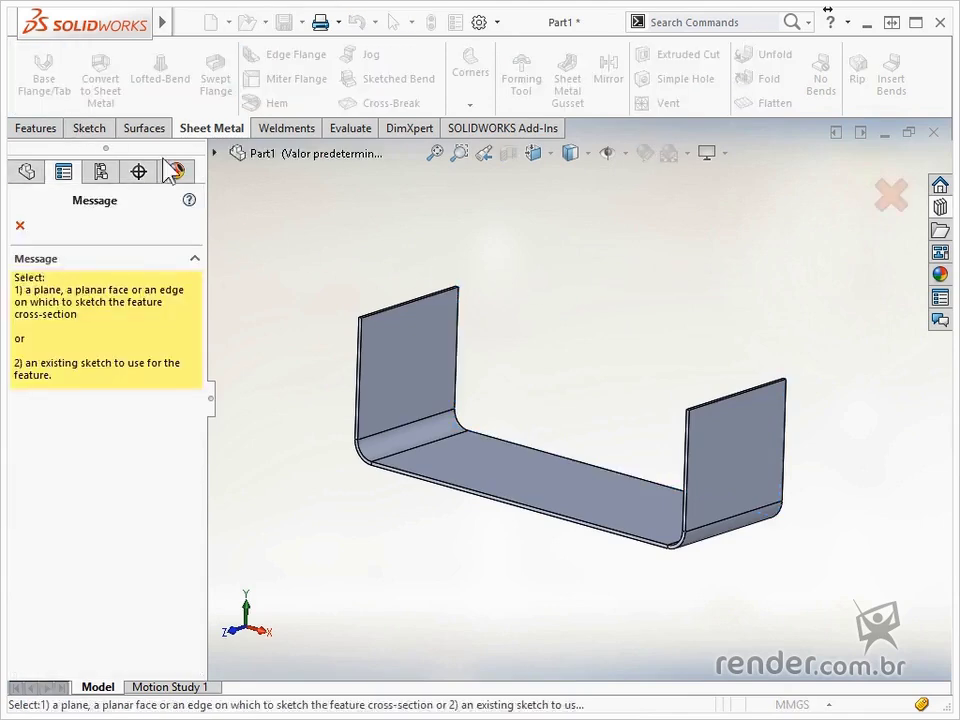
pyautogui.click(741, 420)
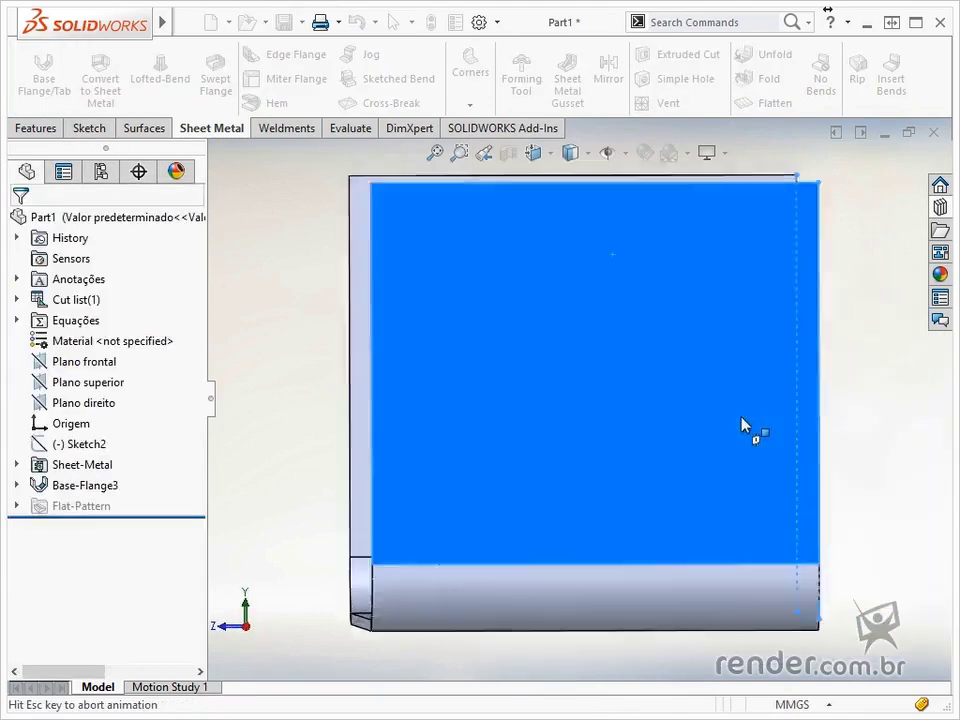
pyautogui.scroll(-4, 590, 245)
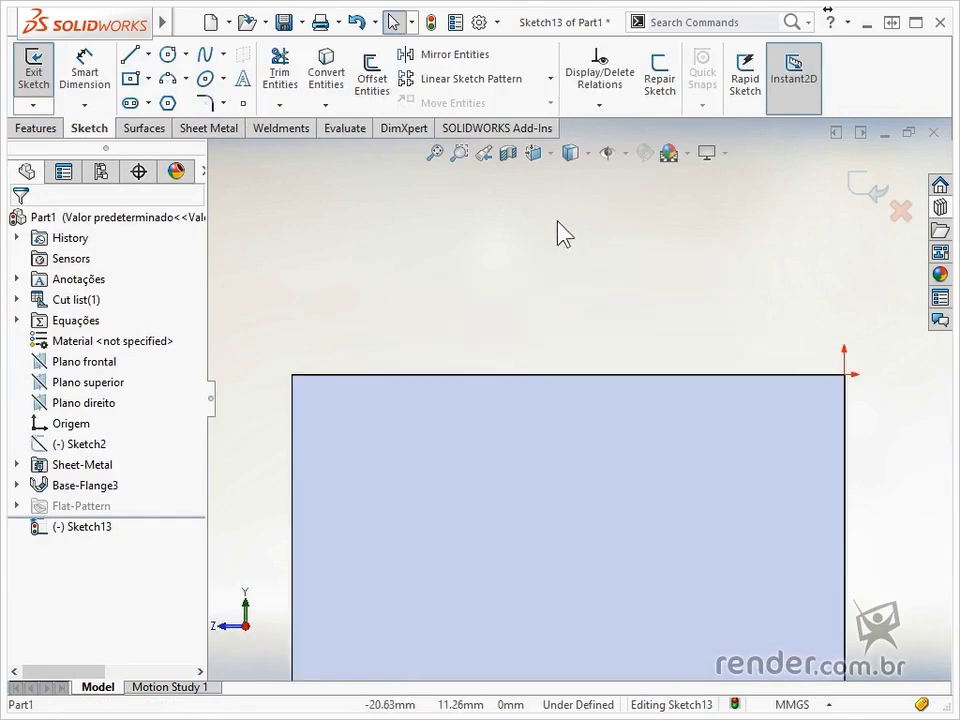
pyautogui.click(129, 54)
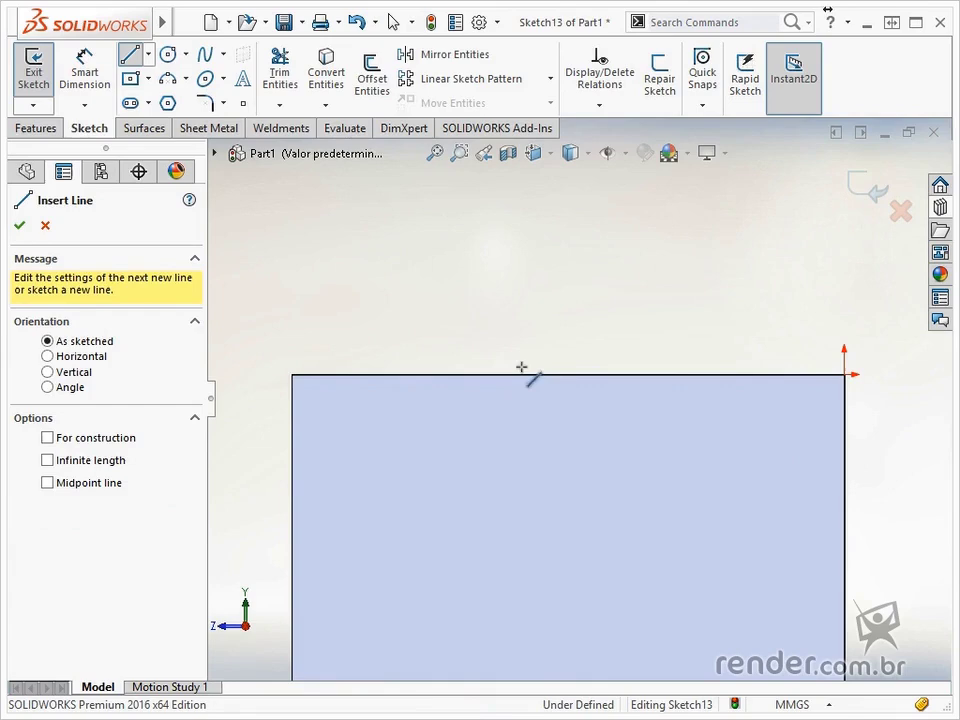
pyautogui.click(491, 375)
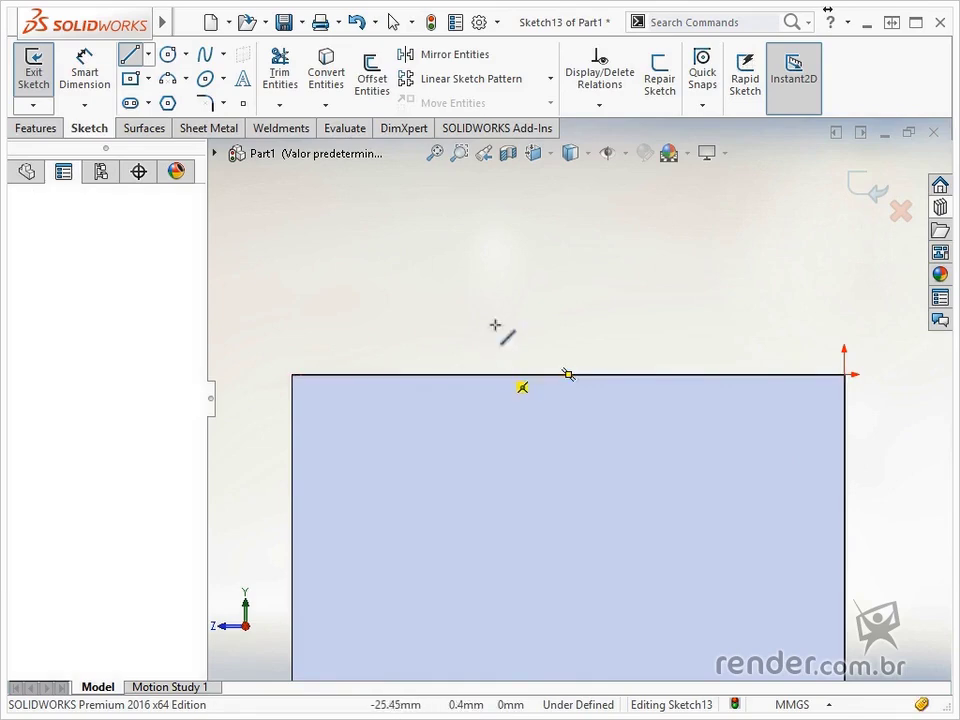
pyautogui.click(492, 243)
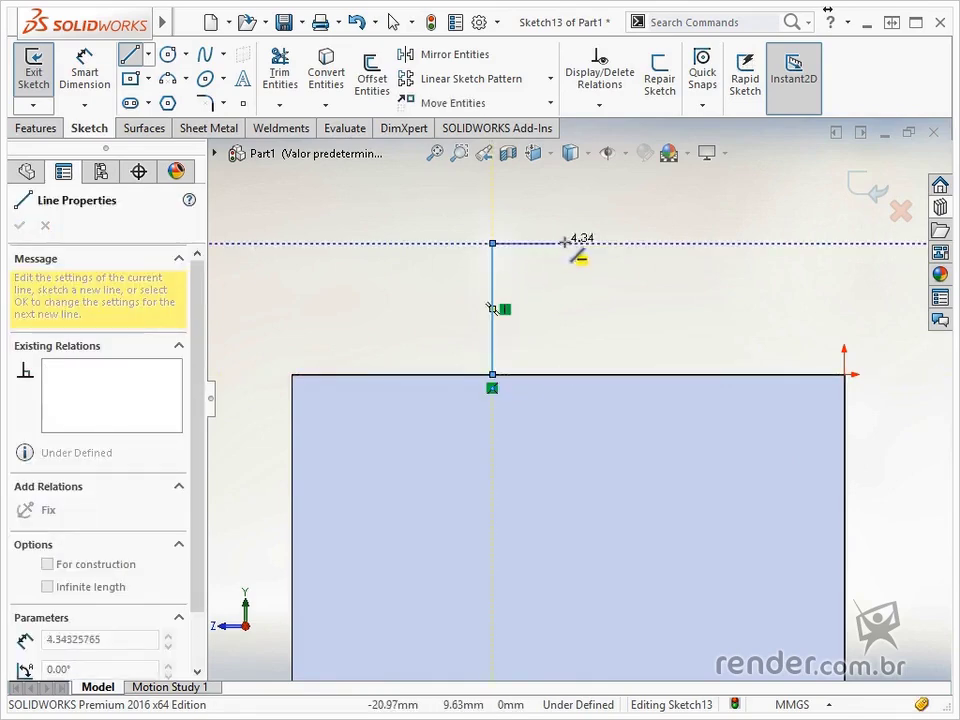
pyautogui.click(635, 243)
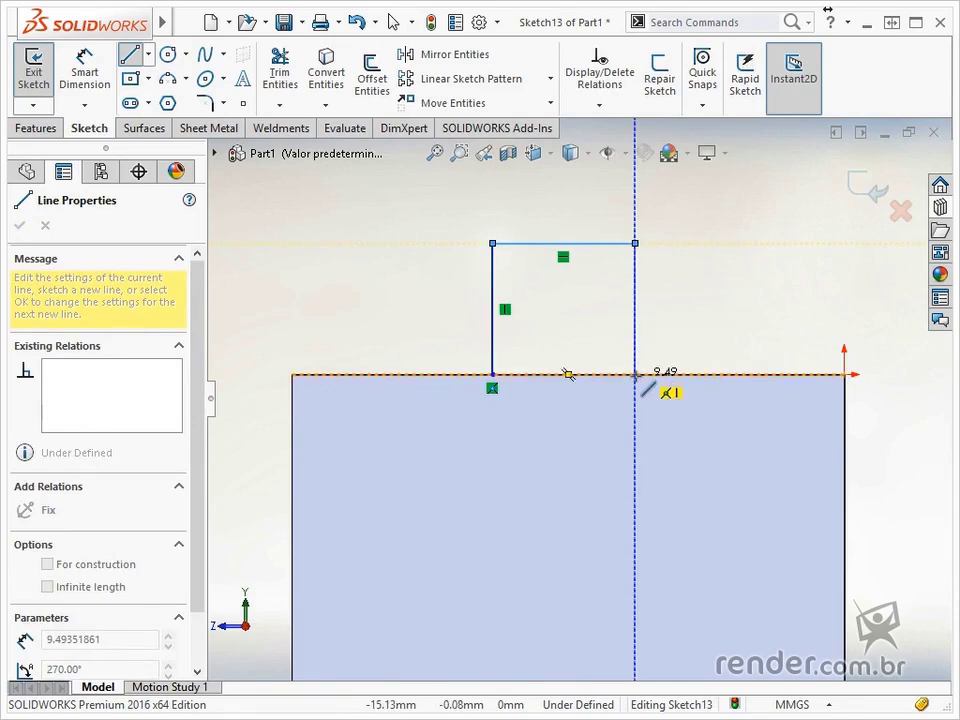
pyautogui.click(635, 375)
pyautogui.click(492, 375)
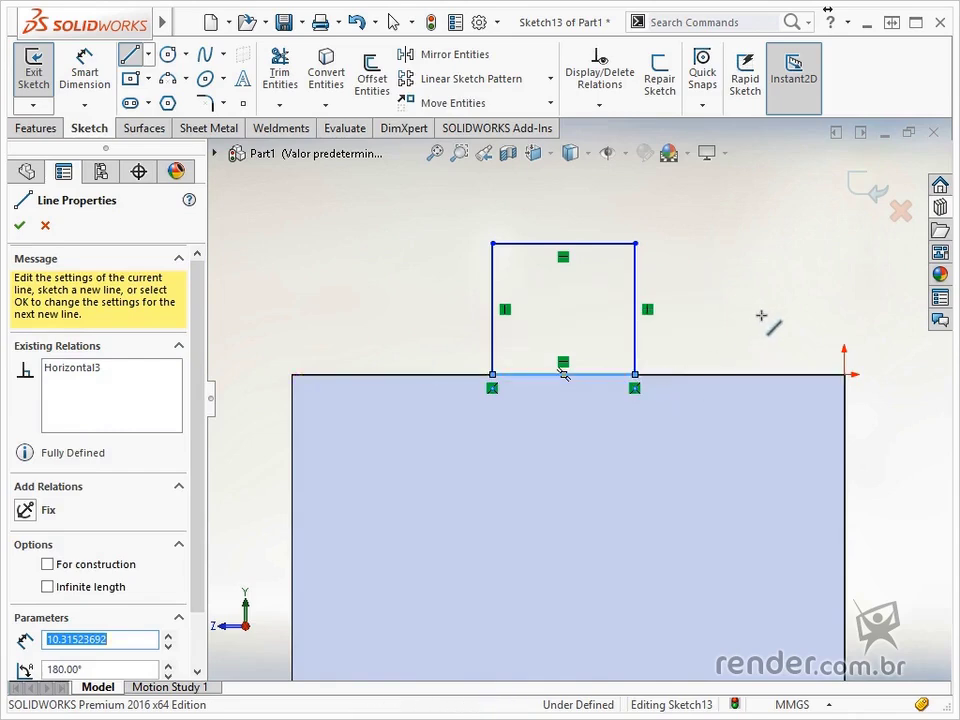
pyautogui.press('Escape')
# Sketch a circle centred horizontally inside the rectangle, slightly above its middle, for the tab's hole
pyautogui.scroll(-1, 624, 259)
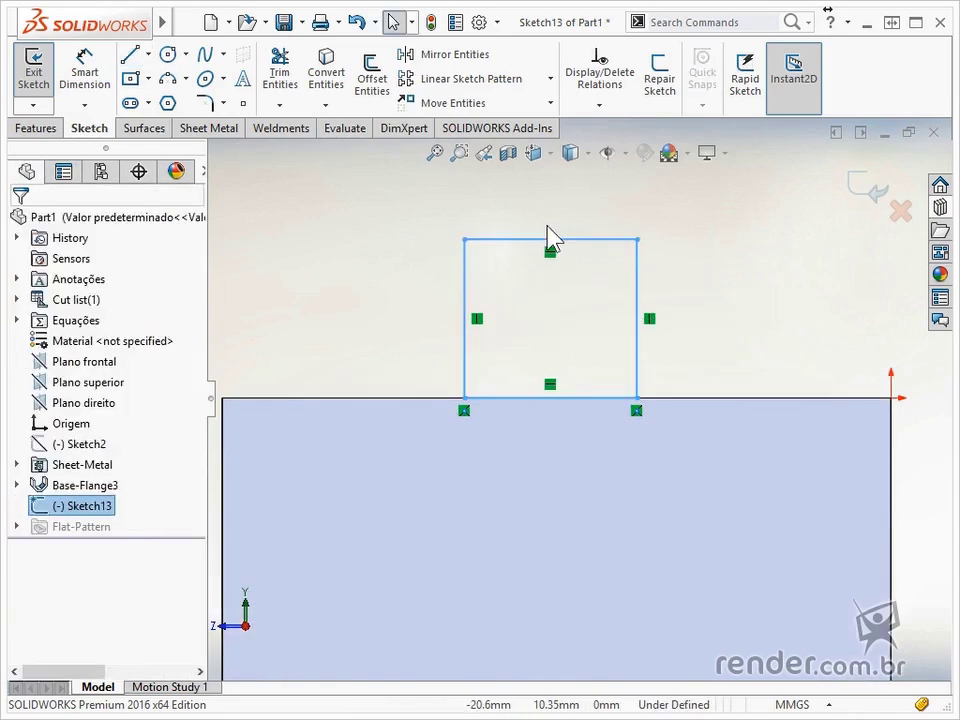
pyautogui.click(167, 54)
pyautogui.click(550, 314)
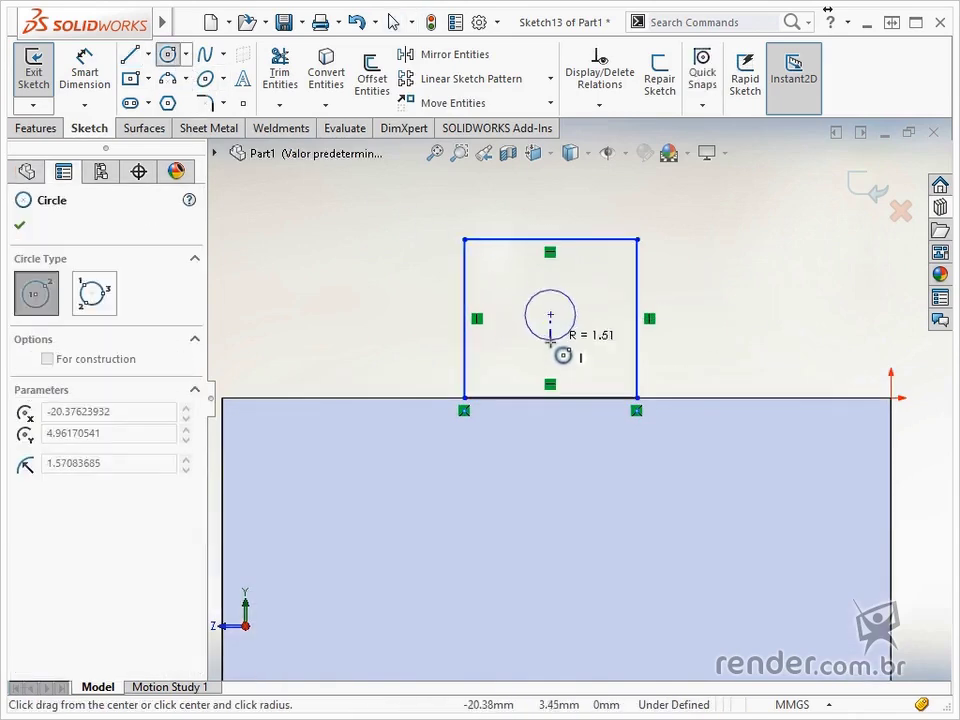
pyautogui.click(551, 352)
pyautogui.press('Escape')
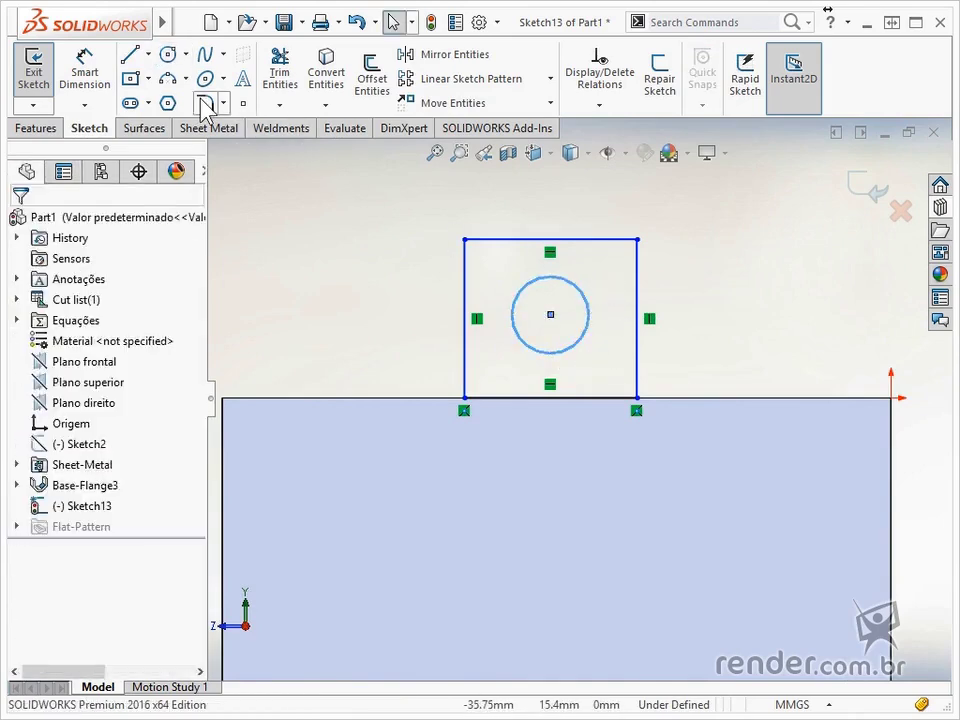
# Round the rectangle's two upper corners with 2 mm sketch fillets
pyautogui.click(204, 102)
pyautogui.write('2')
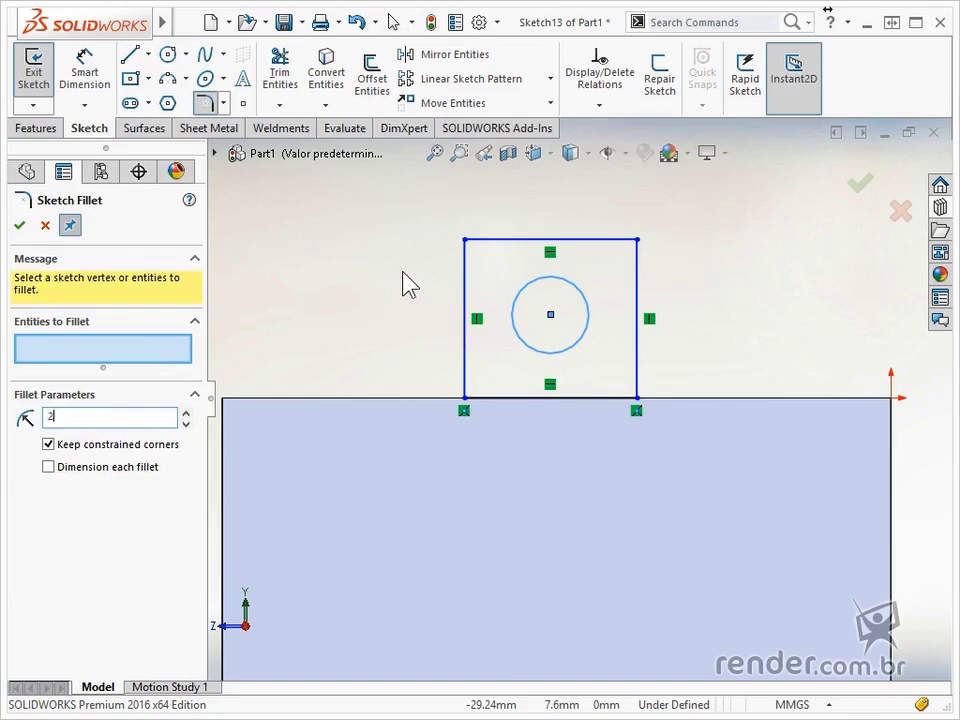
pyautogui.press('Return')
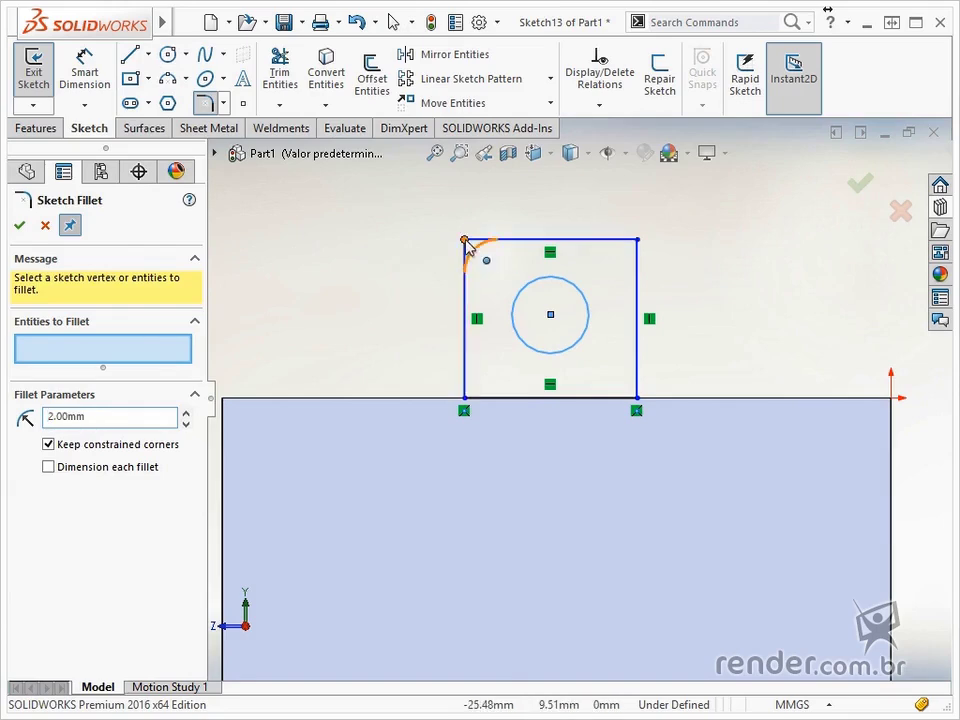
pyautogui.click(465, 241)
pyautogui.click(637, 241)
pyautogui.click(858, 186)
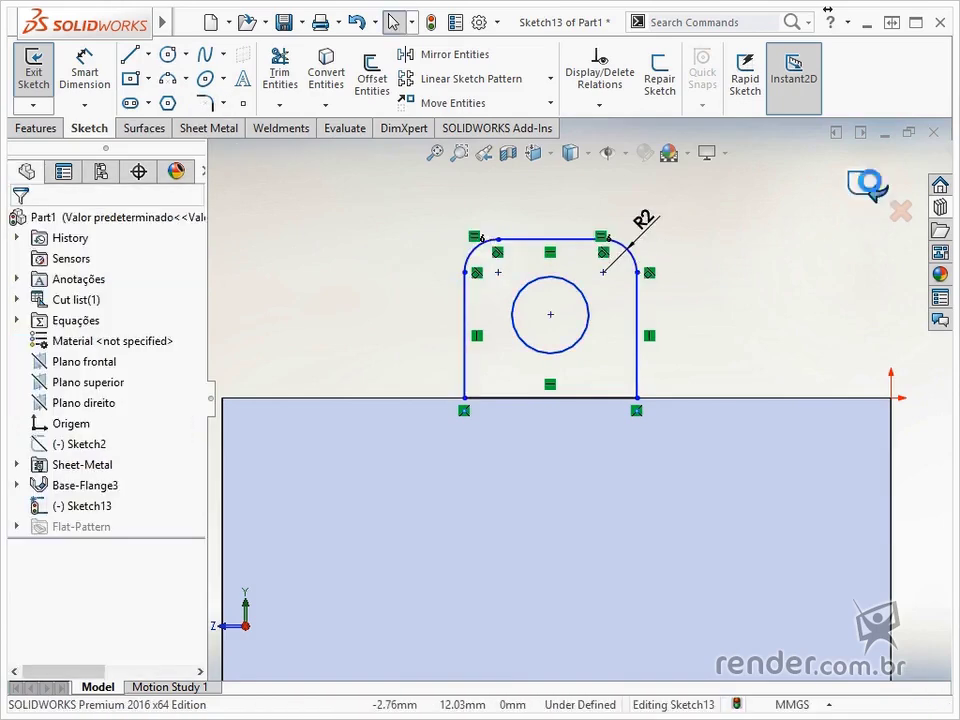
# Finish the sketch, check the tab preview at an angle and accept it with Merge result on, ending in isometric view
pyautogui.click(856, 184)
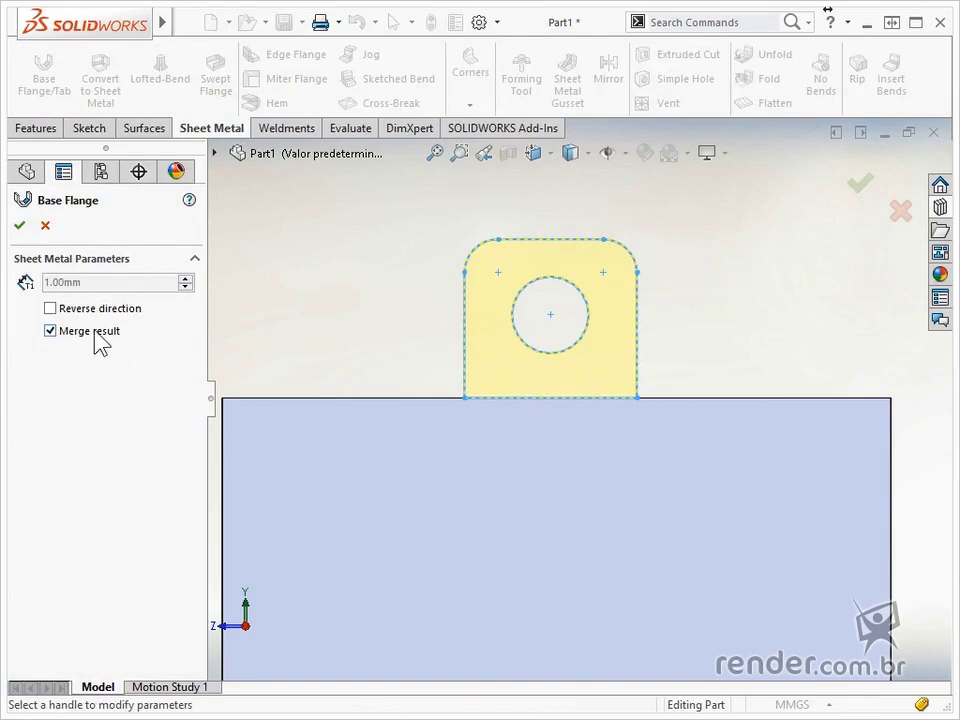
pyautogui.moveTo(420, 380); pyautogui.dragTo(561, 456, button='middle')
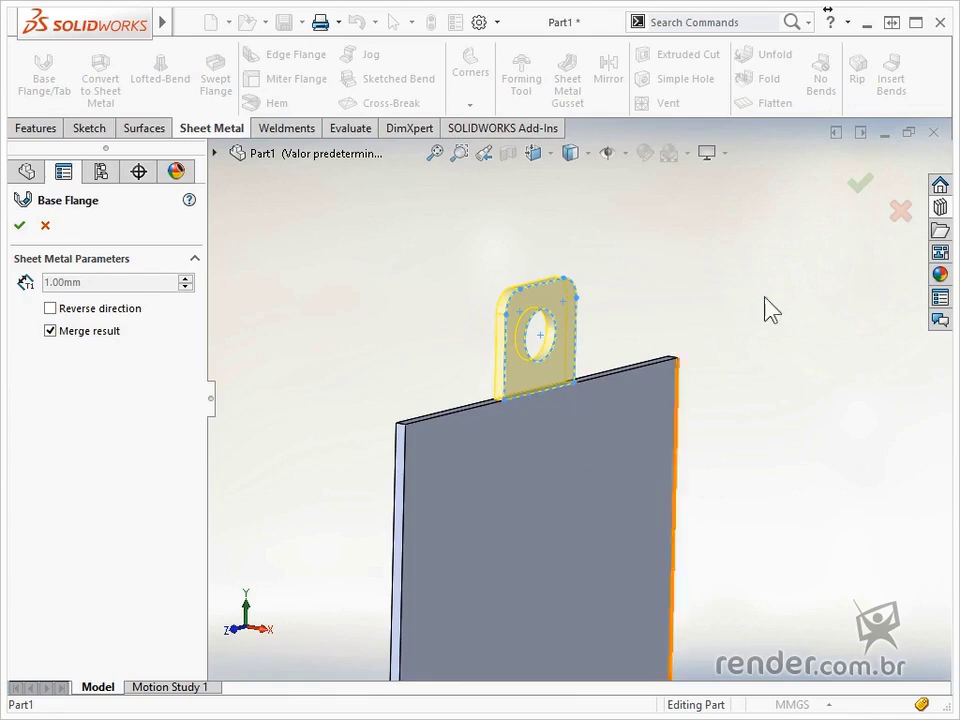
pyautogui.click(859, 186)
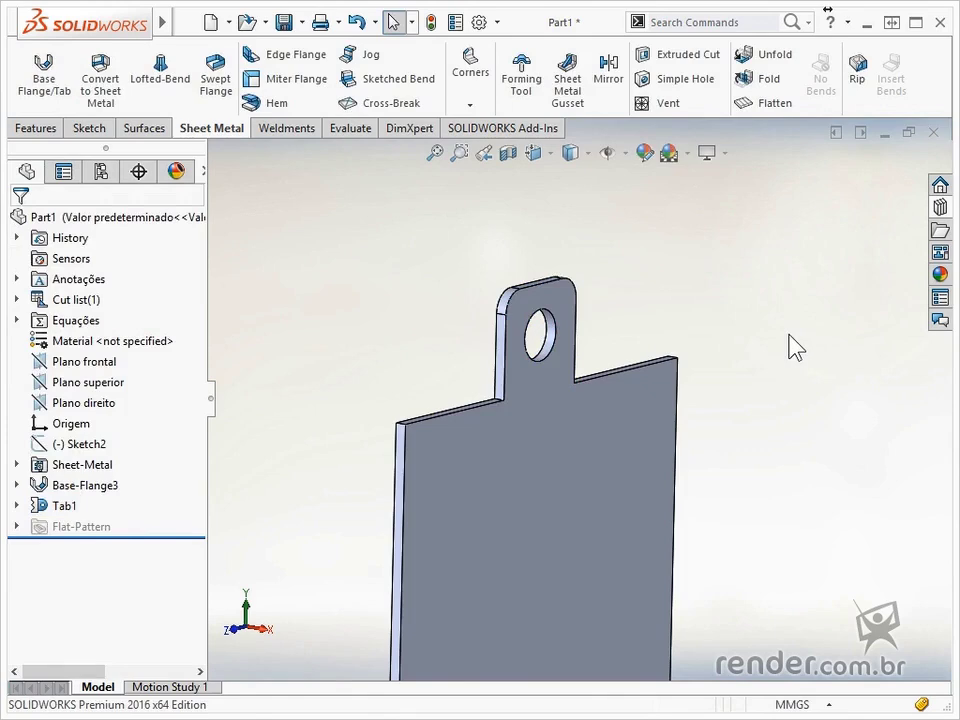
pyautogui.hotkey('ctrl', '7')
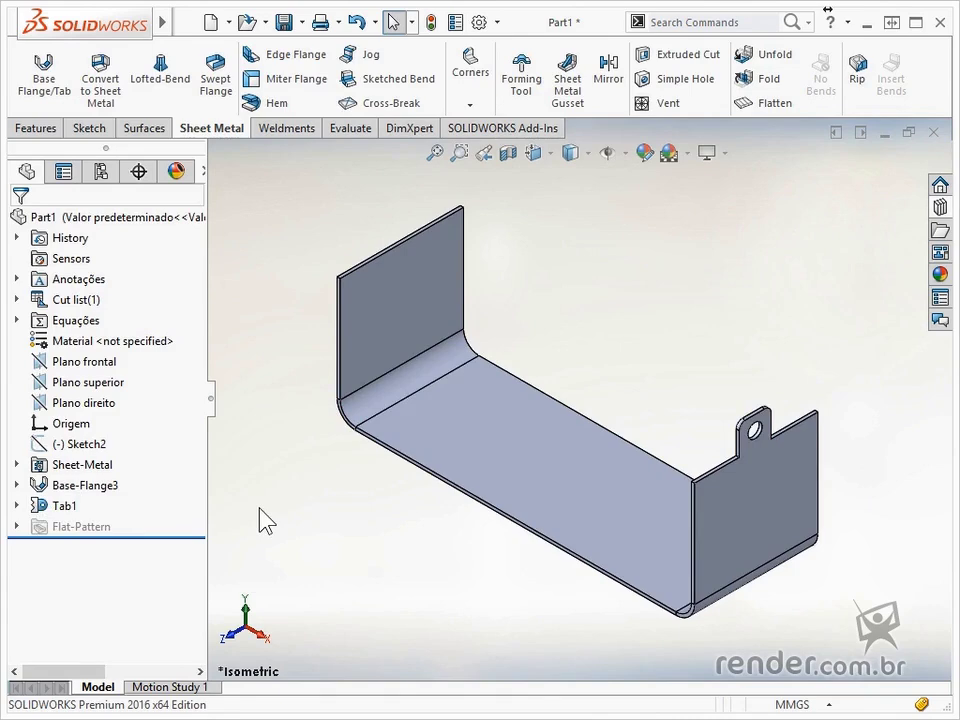
# Edit the tab feature and turn off Merge result so that it forms a separate body
pyautogui.rightClick(64, 510)
pyautogui.click(60, 468)
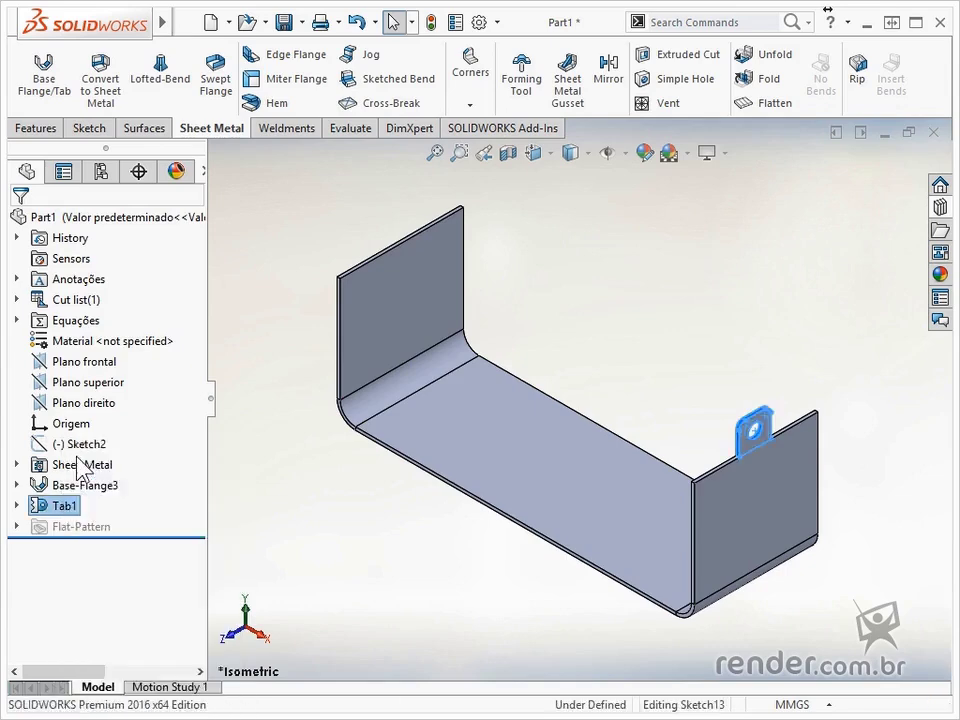
pyautogui.click(50, 331)
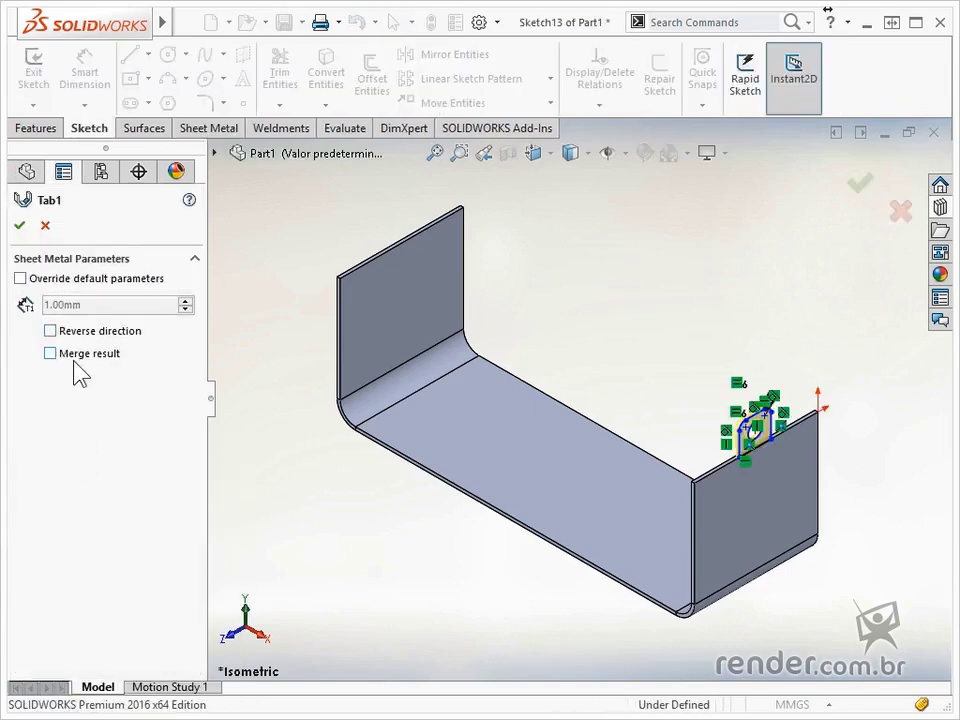
pyautogui.click(19, 225)
pyautogui.click(335, 477)
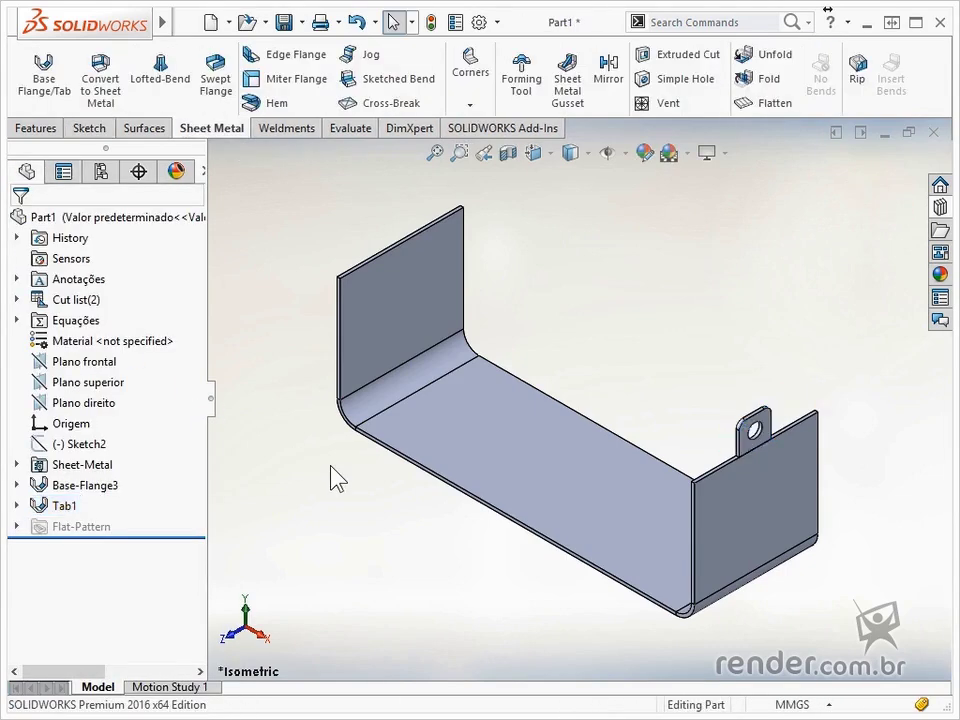
# Examine the sheet bodies listed in the cut list and collapse the tree items again
pyautogui.click(16, 299)
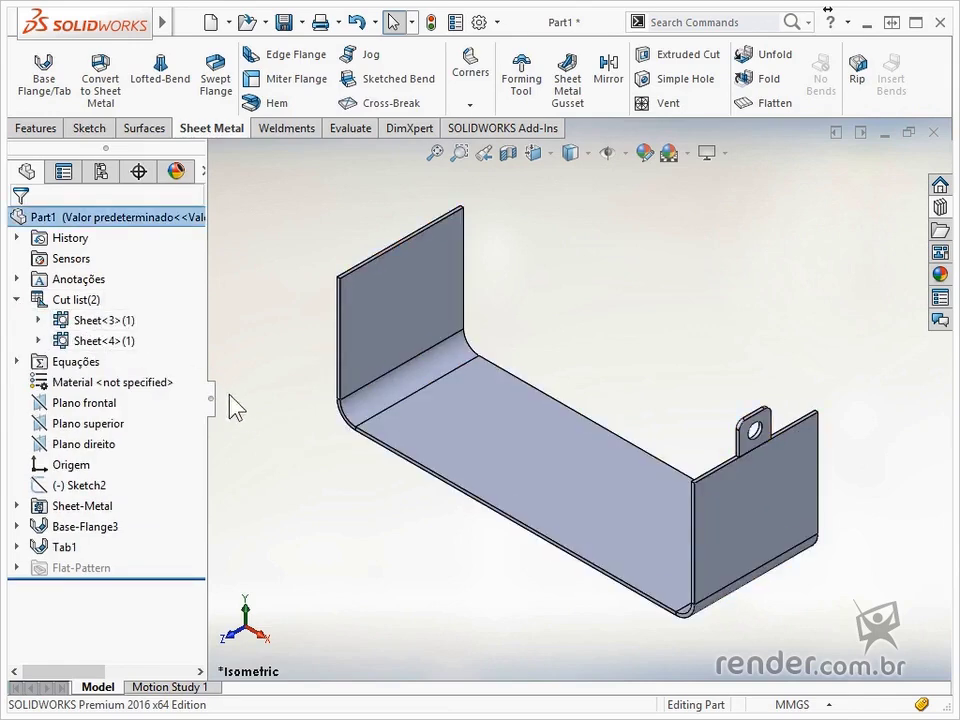
pyautogui.rightClick(163, 316)
pyautogui.click(190, 316)
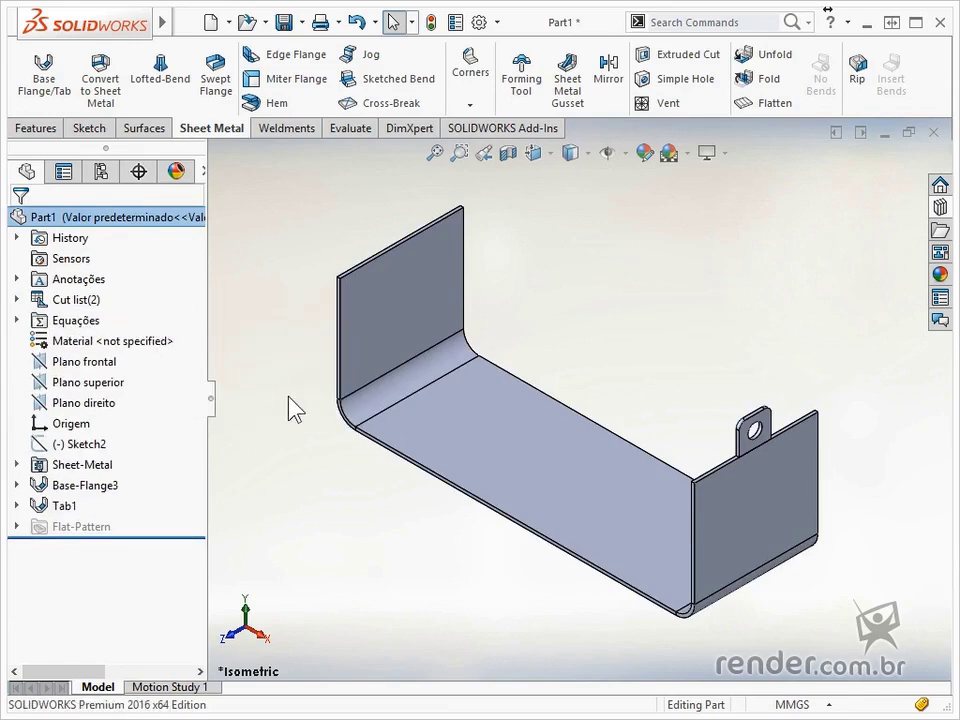
# Edit the tab feature again and turn Merge result back on to join it to the flange
pyautogui.rightClick(66, 506)
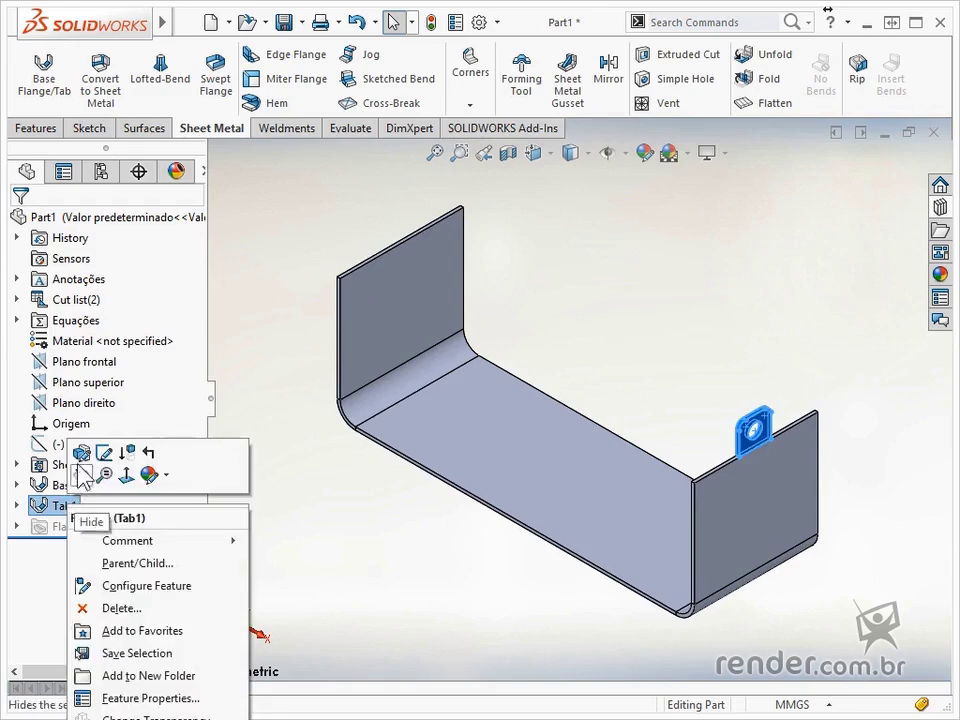
pyautogui.click(82, 452)
pyautogui.click(52, 331)
pyautogui.click(23, 226)
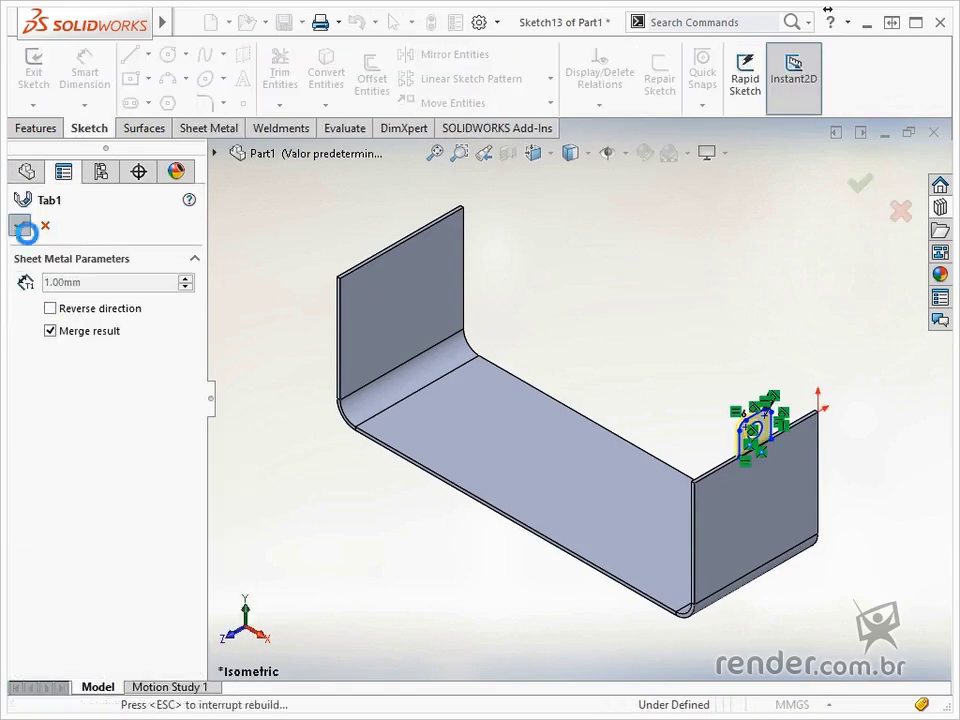